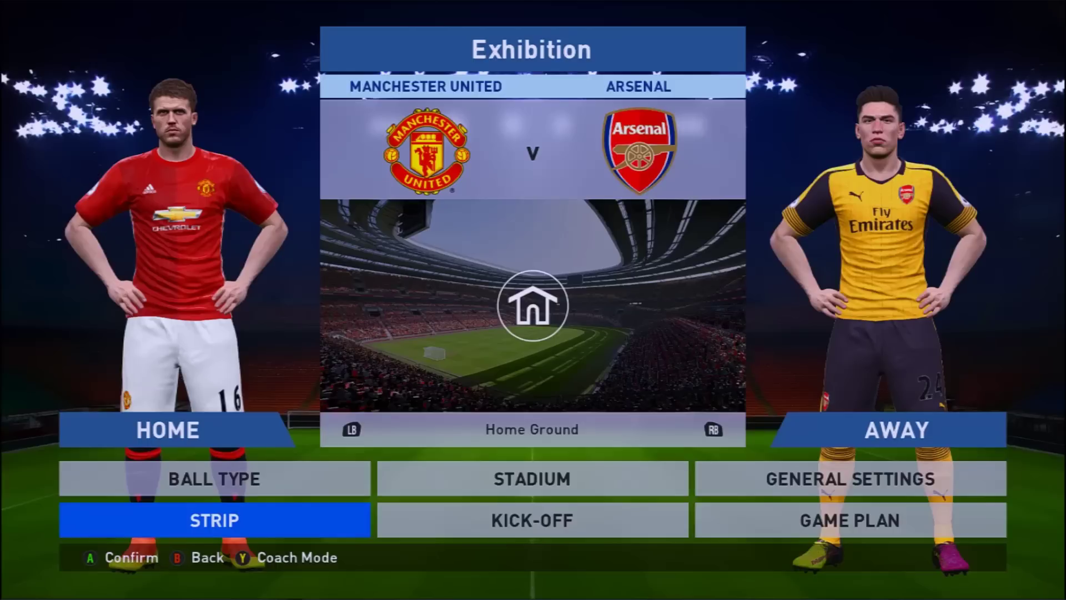
Look at the ball type selection for the Manchester United v Arsenal exhibition match and return to the match menu
key(Up)
key(Return)
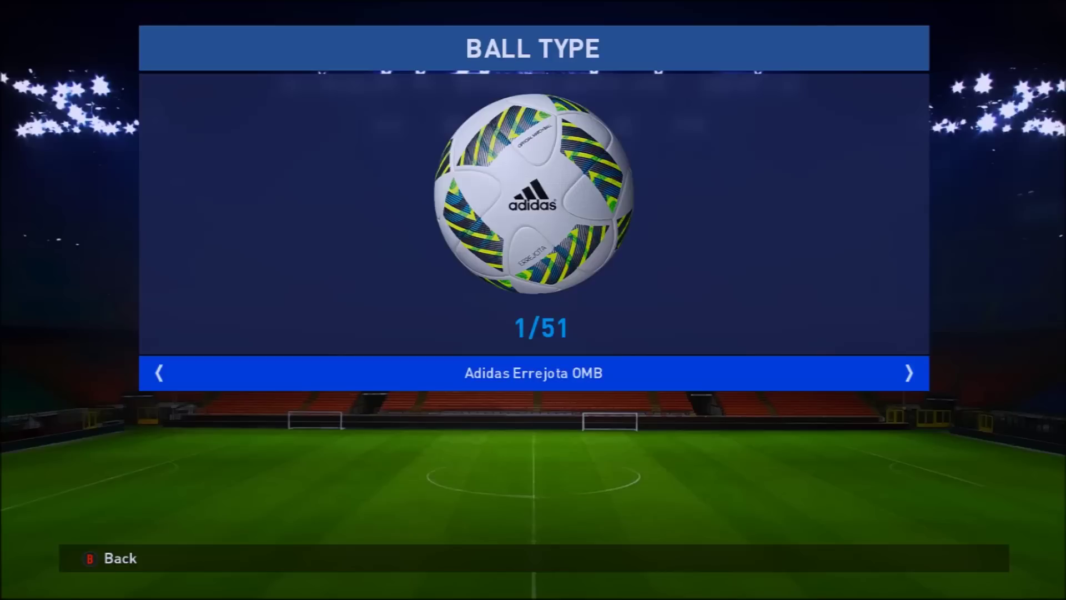
key(Escape)
key(Up)
key(Return)
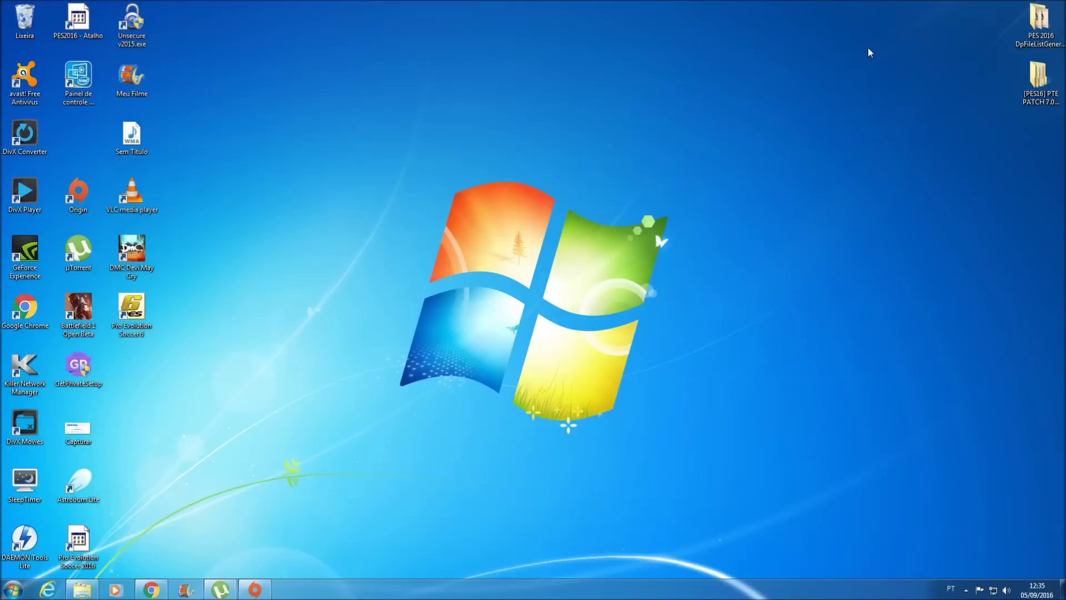
Refresh the desktop and open the inner [PES16] PTE PATCH 6.0 Final Version folder within pte patch on drive D
right_click(754, 64)
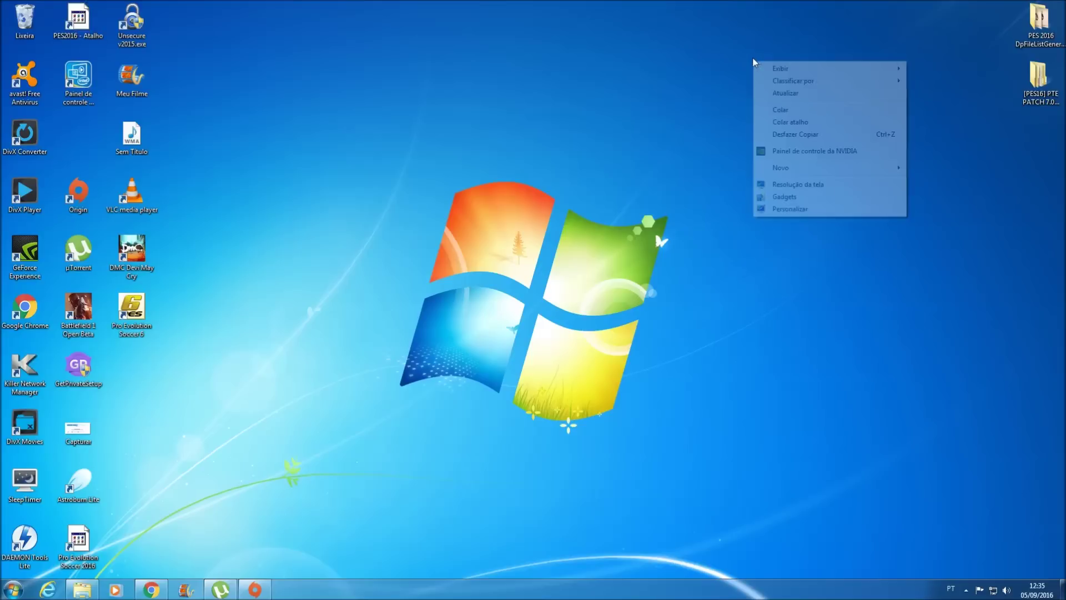
click(790, 92)
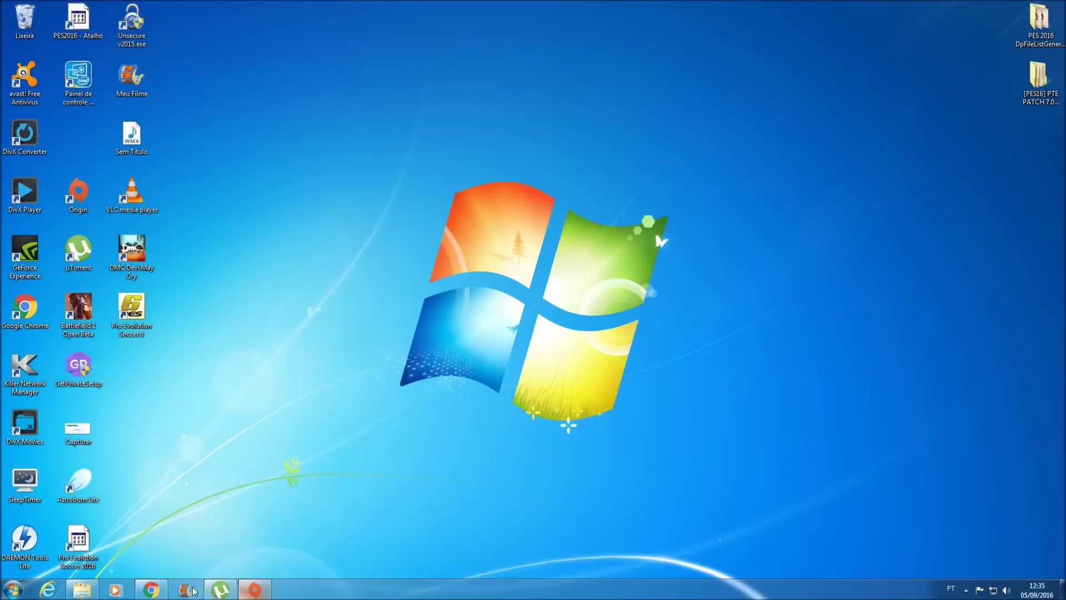
click(82, 590)
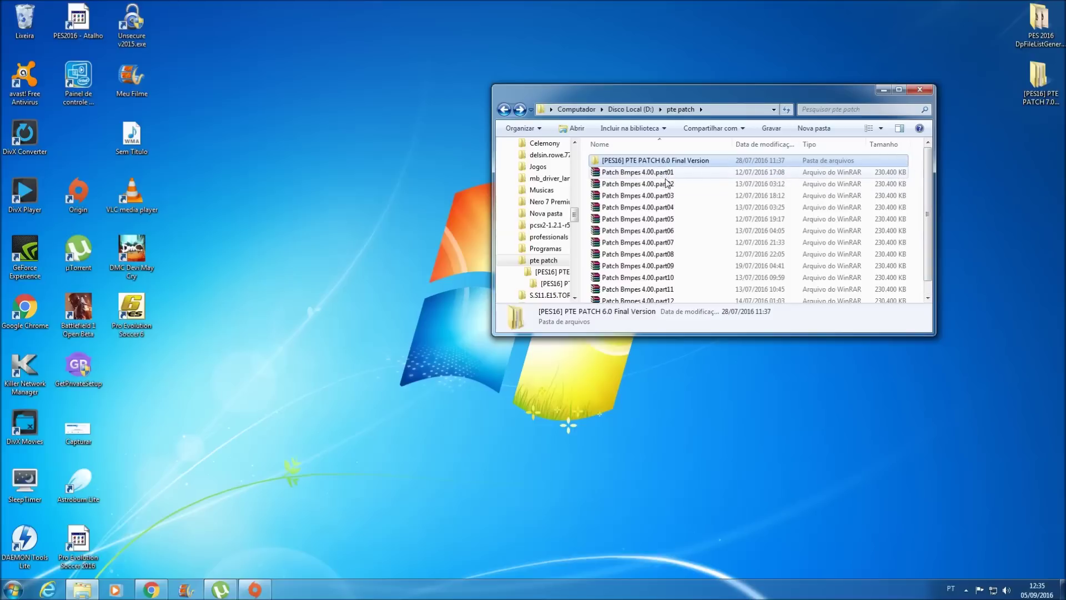
scroll(930, 222, down, 1)
scroll(934, 197, up, 1)
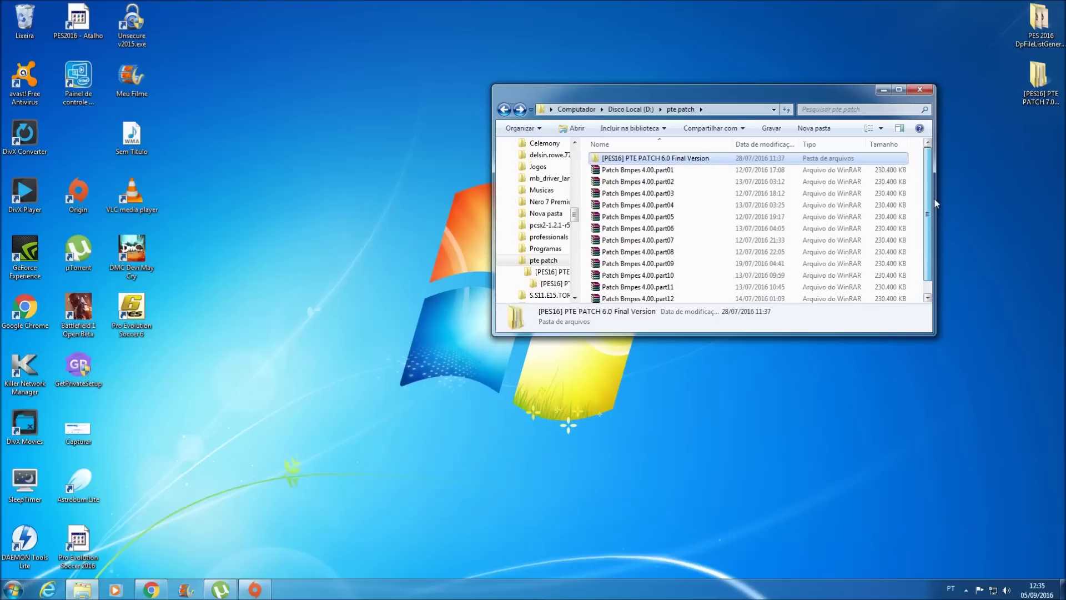
double_click(706, 161)
double_click(697, 163)
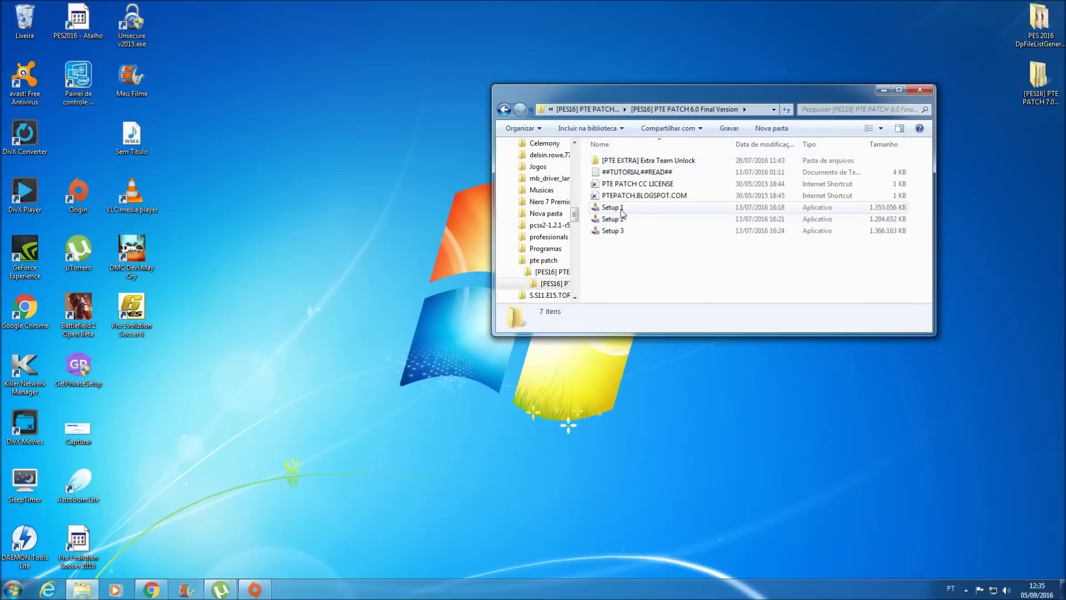
Launch Setup 1 and confirm that the tutorial has already been read to reach the directory page
click(624, 209)
right_click(623, 209)
click(656, 226)
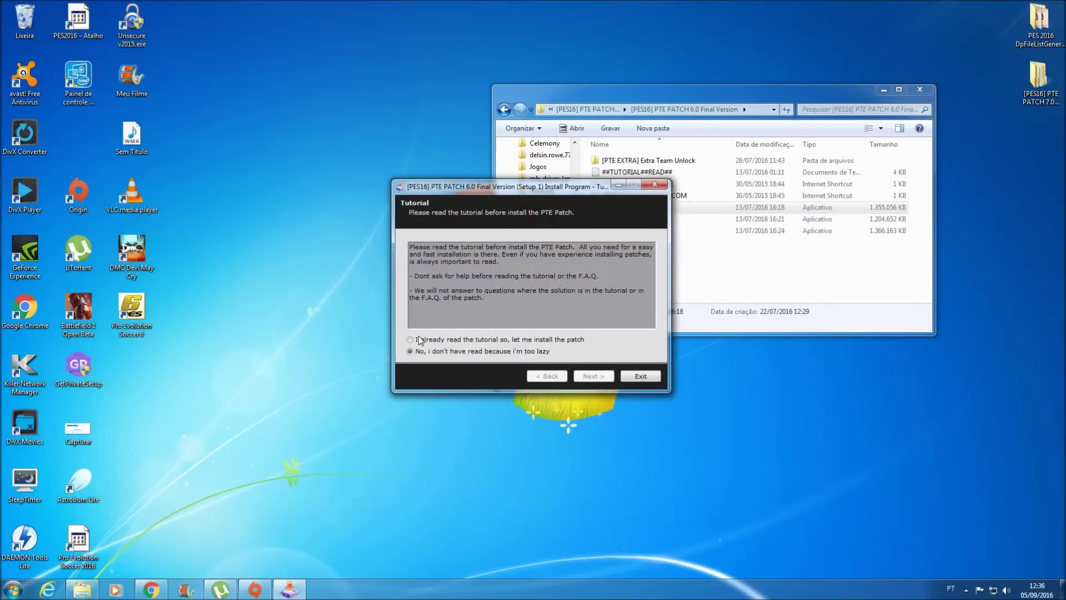
click(411, 339)
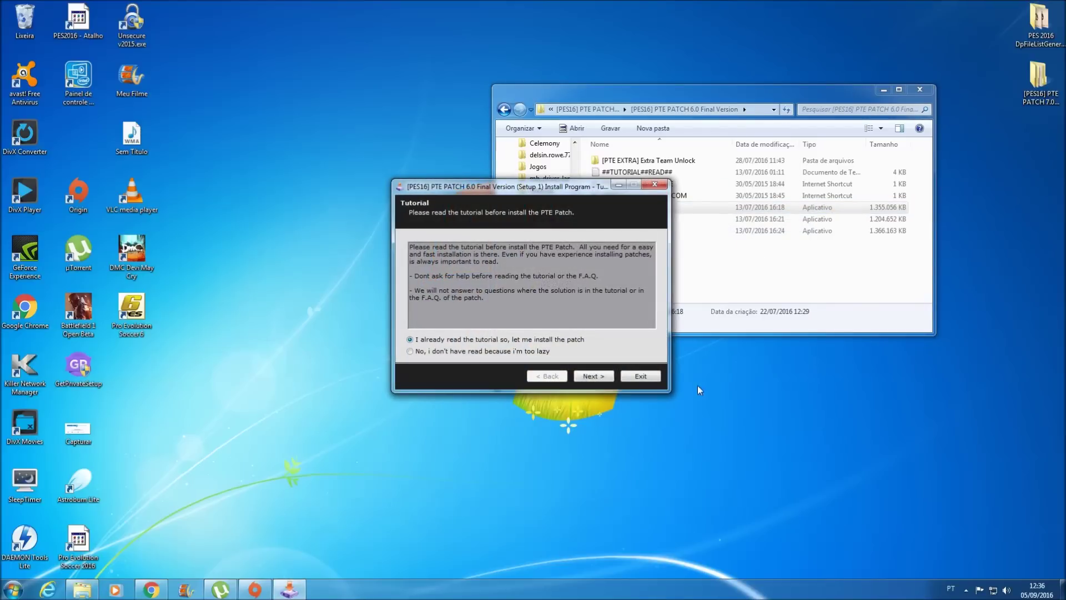
click(597, 377)
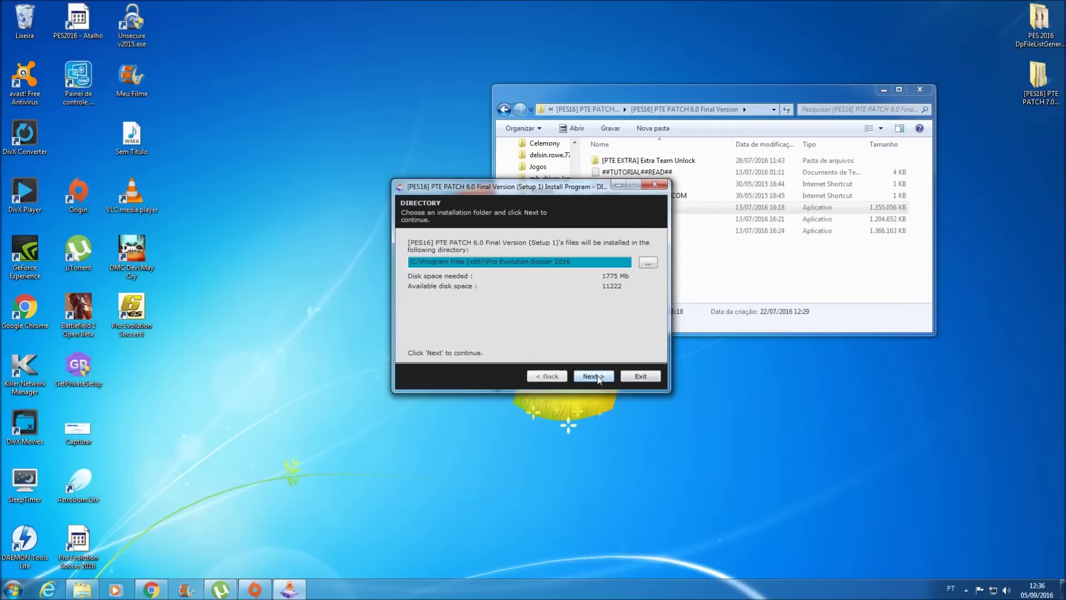
Install Setup 1 into the Pro Evolution Soccer 2016 folder under Arquivos de Programas (x86) and exit the installer
click(649, 263)
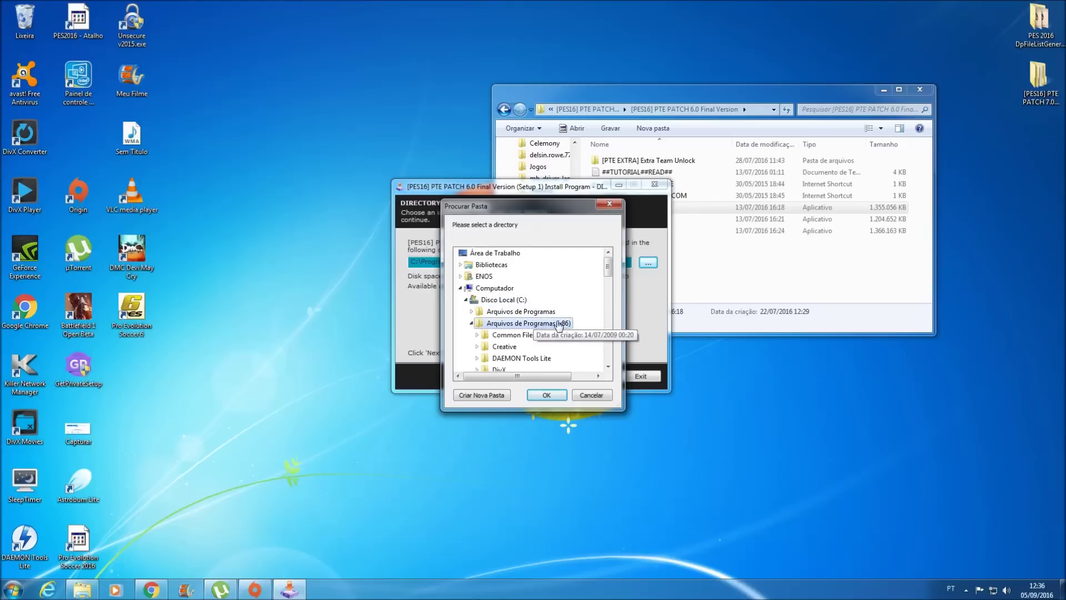
drag(609, 272, 616, 312)
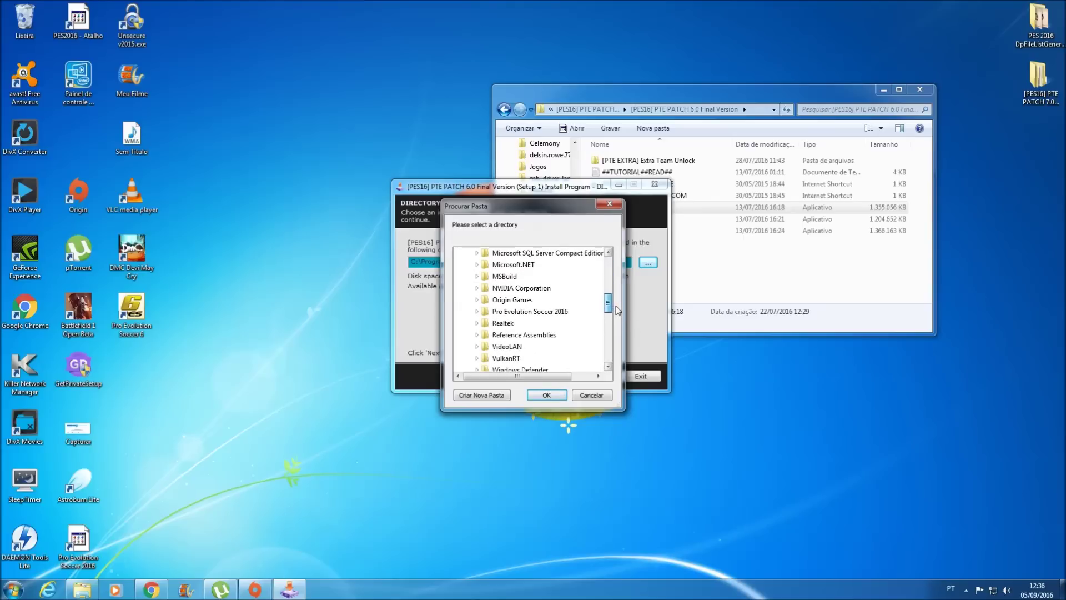
click(533, 313)
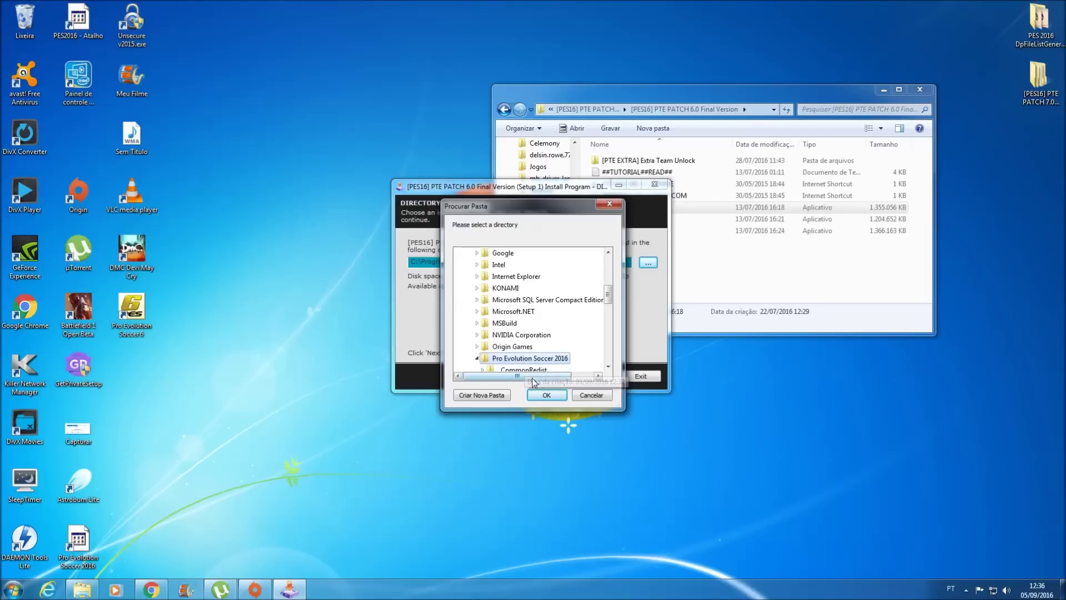
click(551, 395)
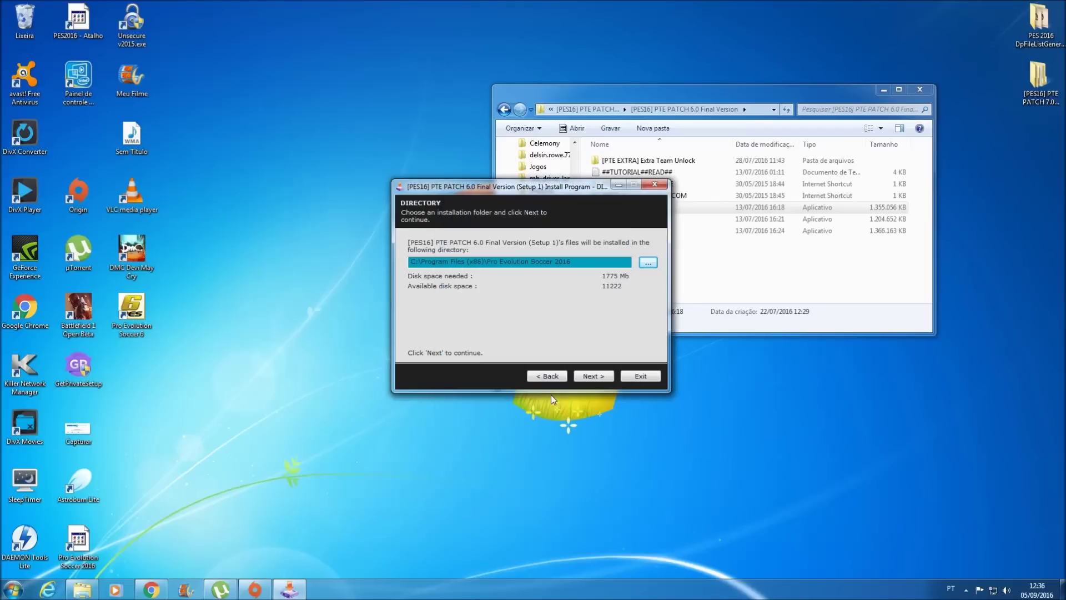
click(593, 380)
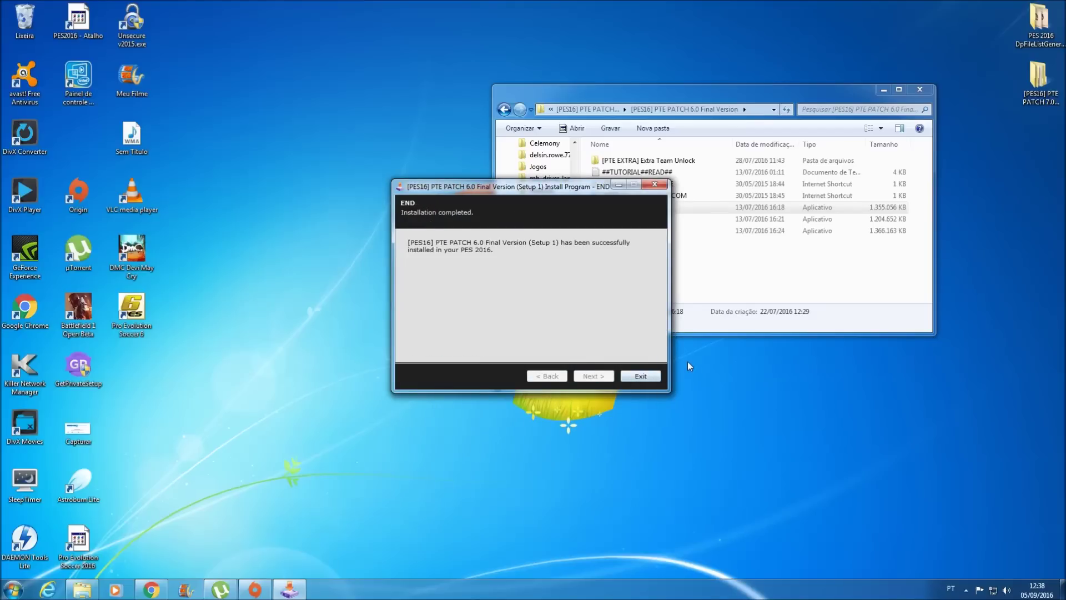
click(641, 376)
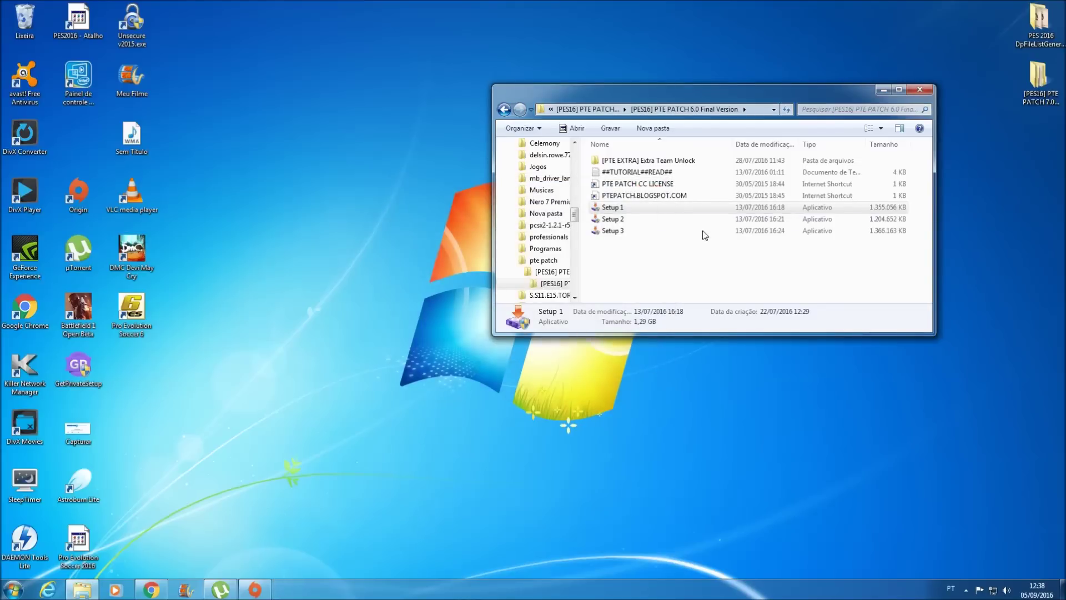
Launch Setup 2 and bring its installer window in front of the folder window
click(622, 220)
right_click(622, 220)
click(649, 237)
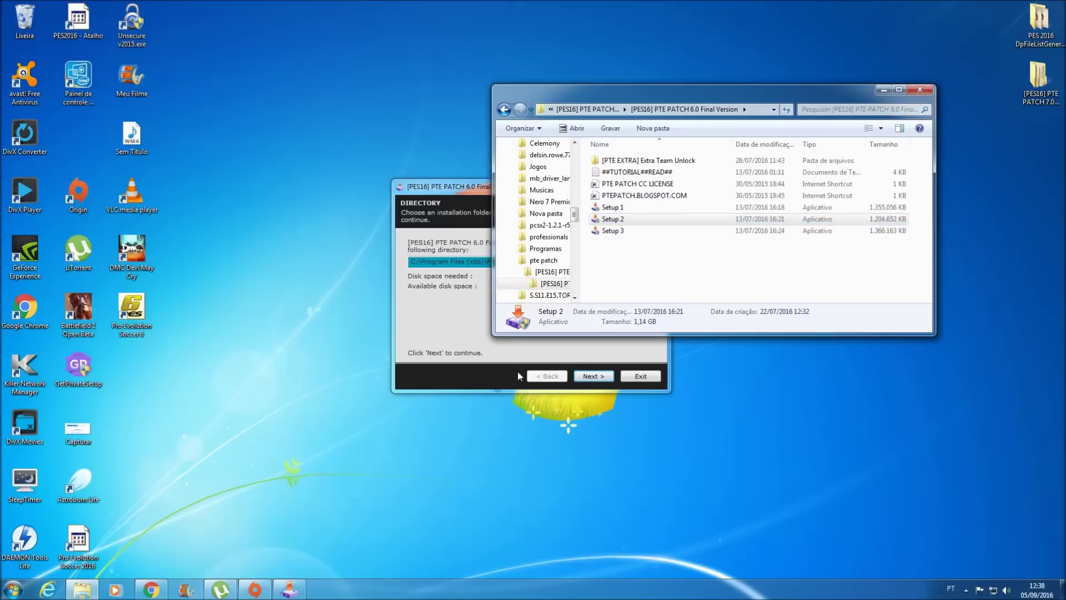
click(469, 189)
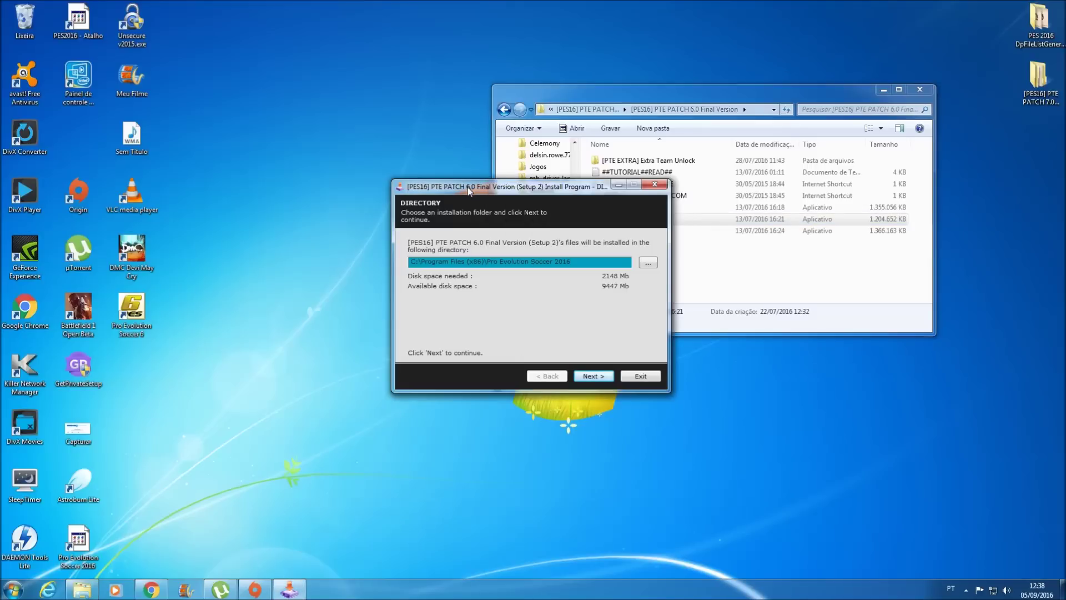
Install Setup 2 into the Pro Evolution Soccer 2016 folder under Arquivos de Programas (x86) and exit the installer
click(648, 263)
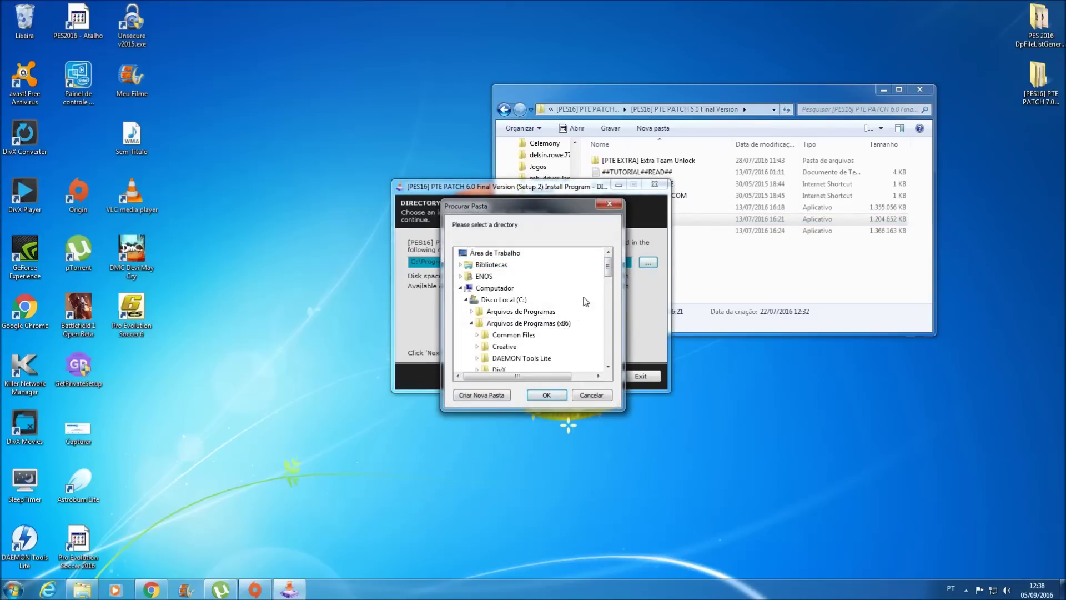
click(611, 208)
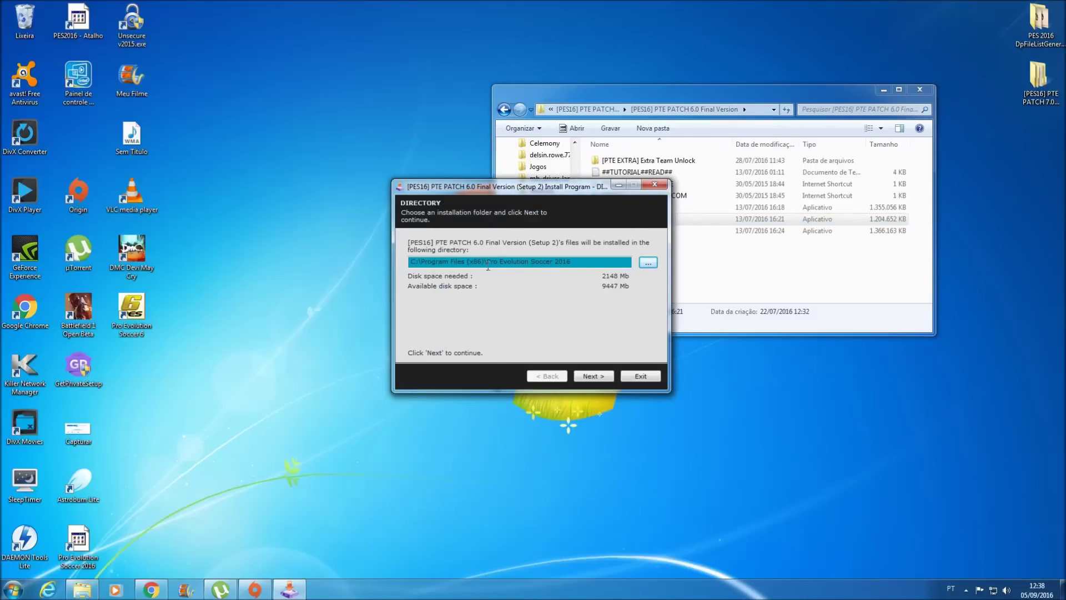
click(647, 264)
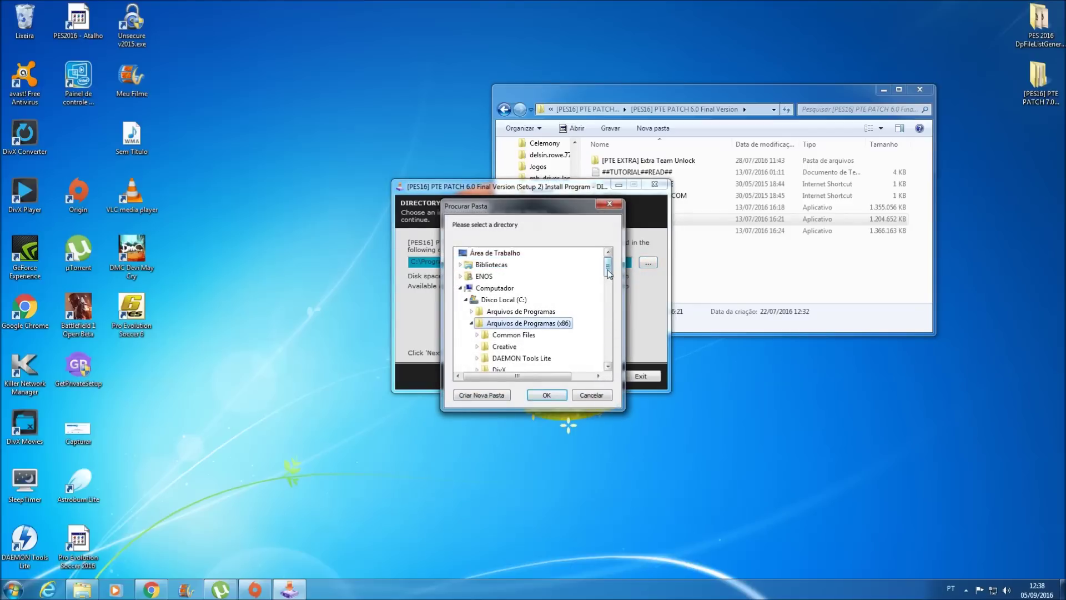
drag(611, 272, 609, 309)
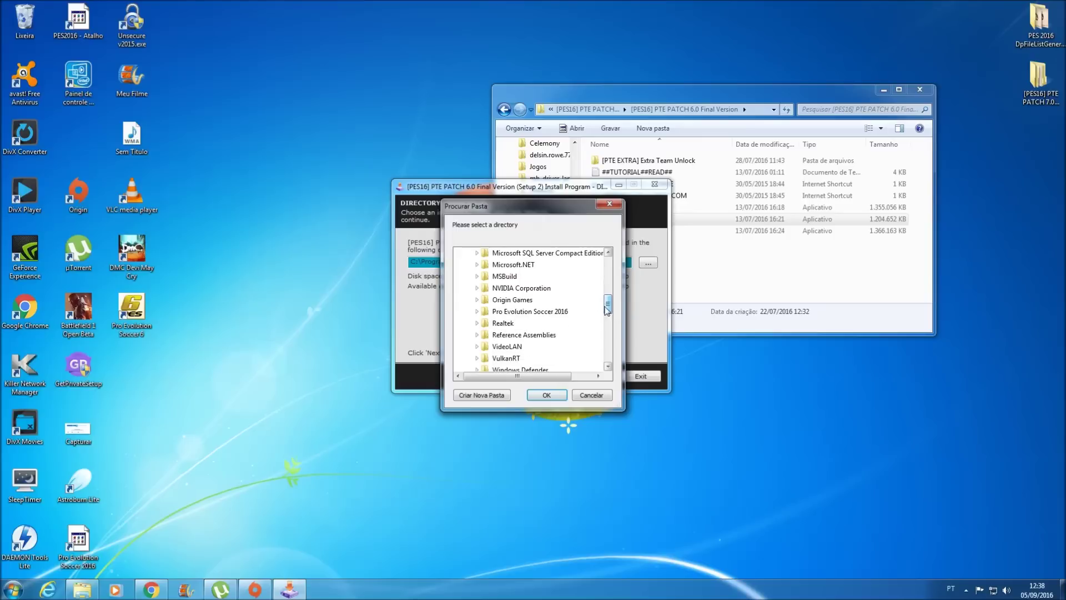
click(523, 313)
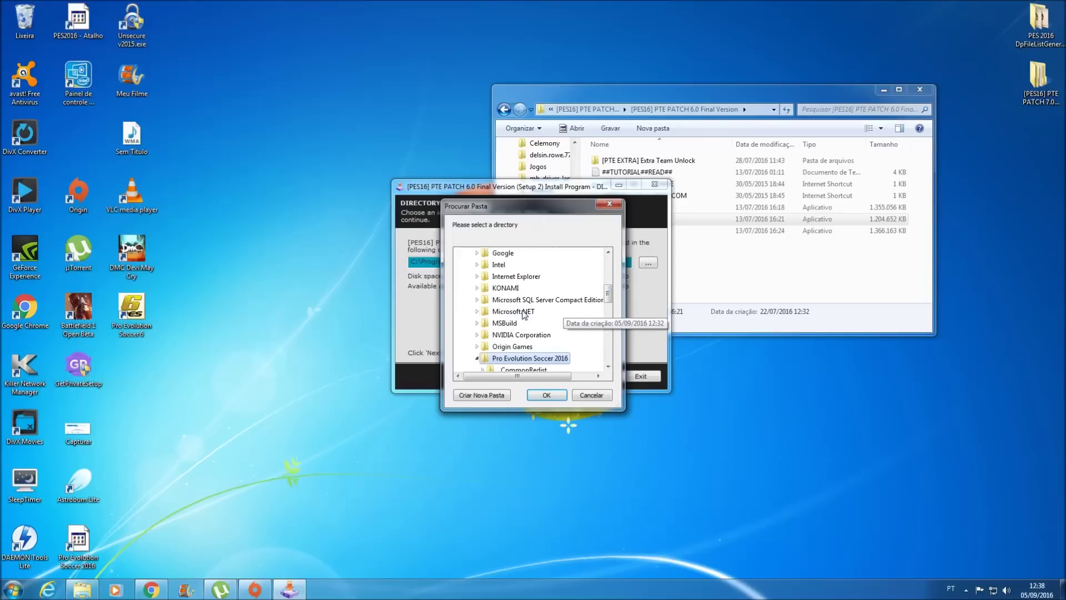
click(553, 394)
click(599, 380)
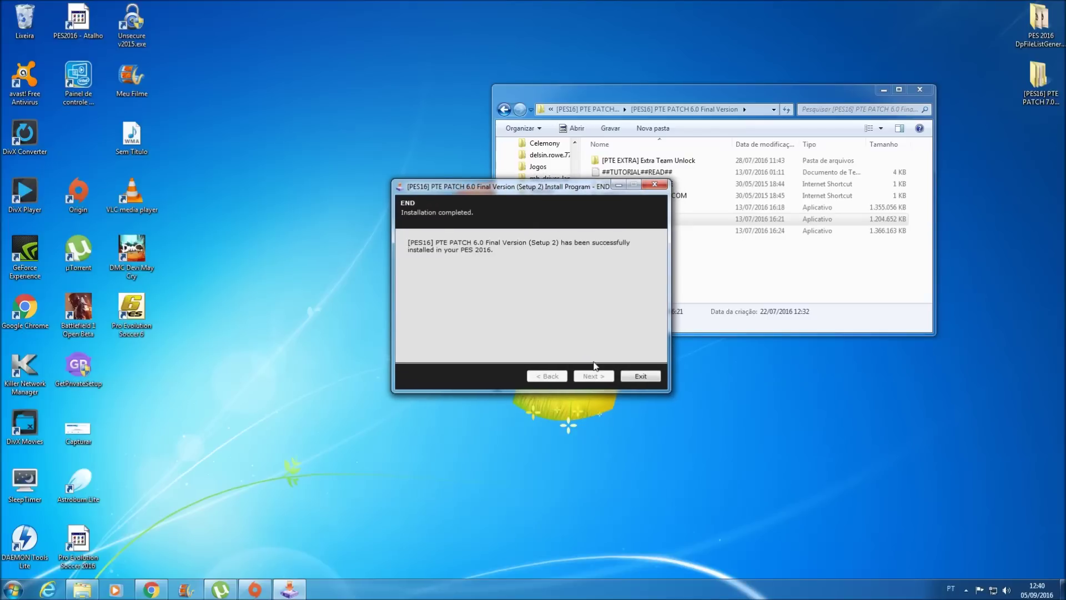
click(639, 378)
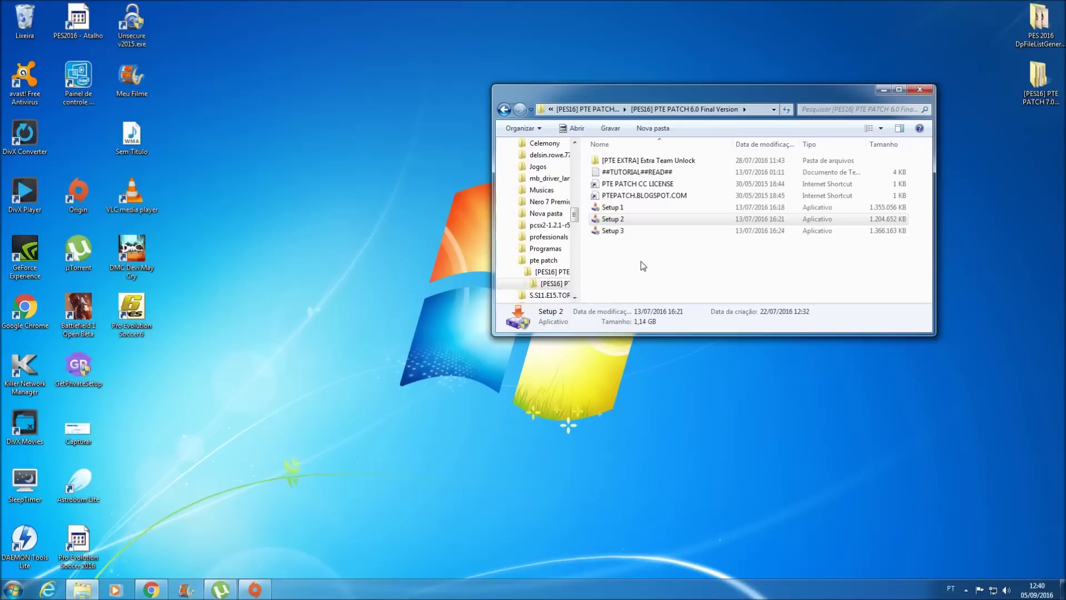
Launch the Setup 3 installer from the patch folder
right_click(615, 244)
click(647, 290)
click(612, 230)
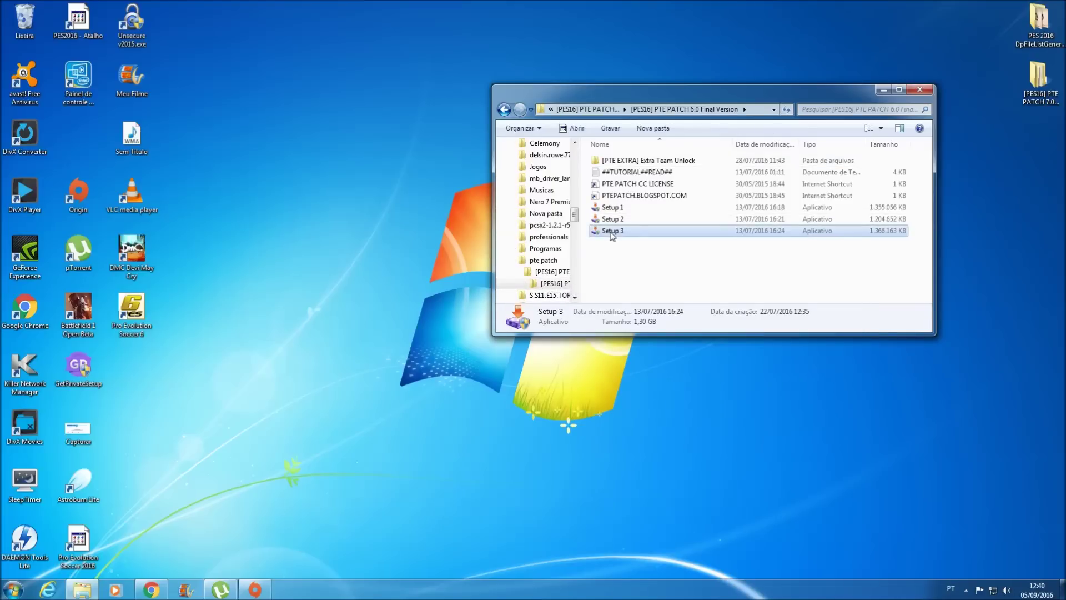
right_click(611, 231)
click(647, 253)
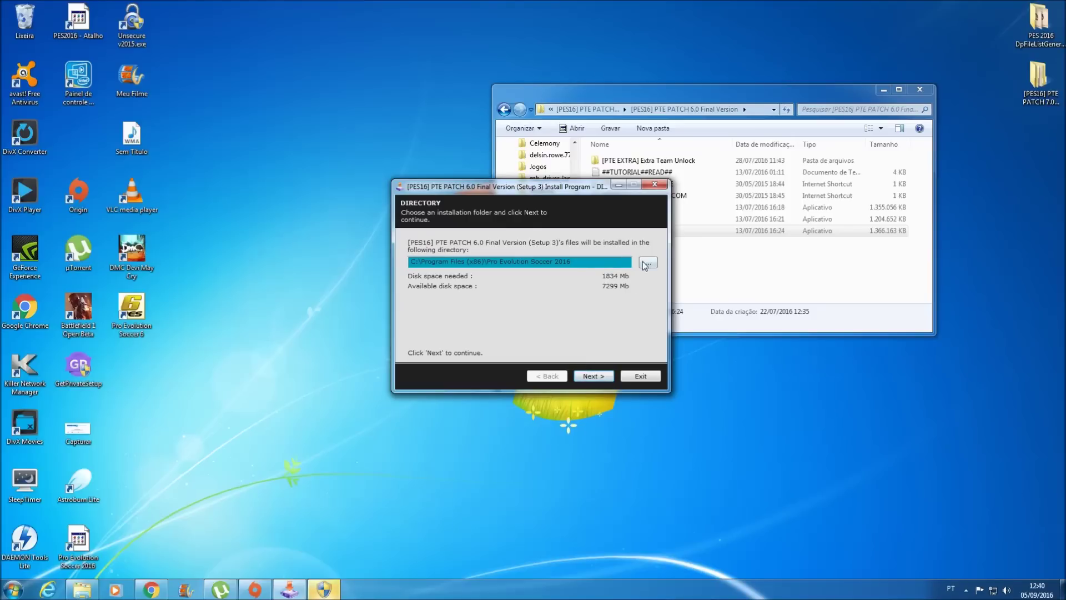
Install Setup 3 into the Pro Evolution Soccer 2016 folder under Arquivos de Programas (x86) and exit its installer
click(648, 263)
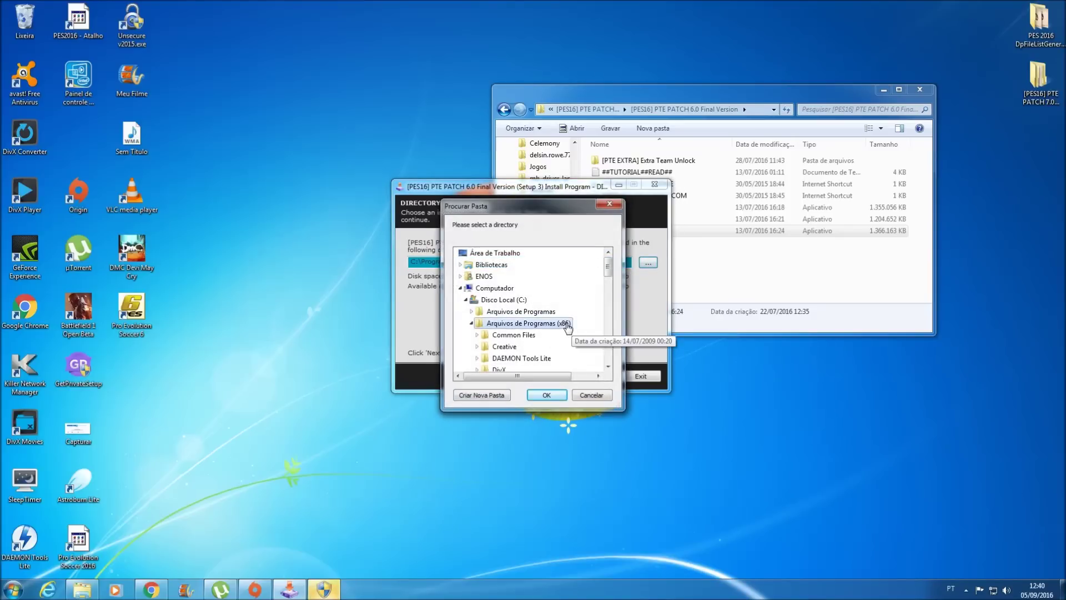
drag(608, 267, 608, 300)
click(550, 335)
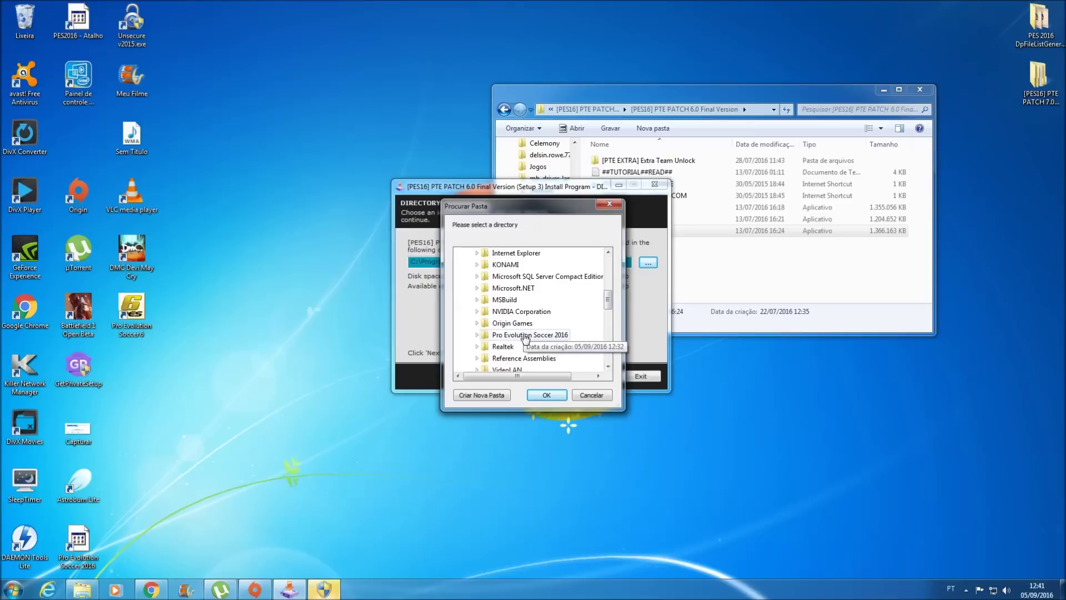
click(545, 394)
click(593, 377)
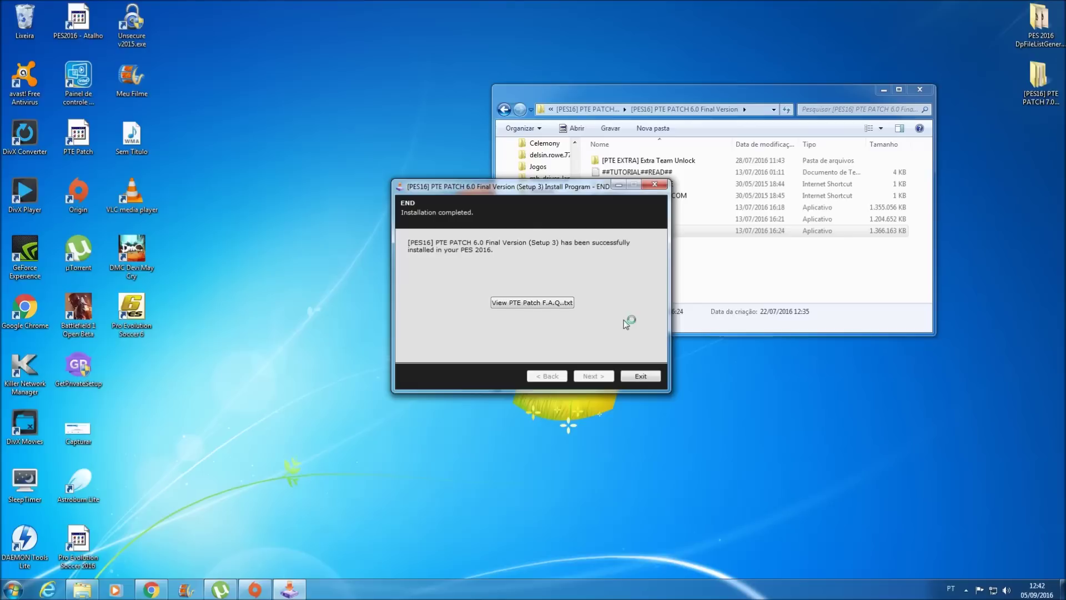
click(641, 376)
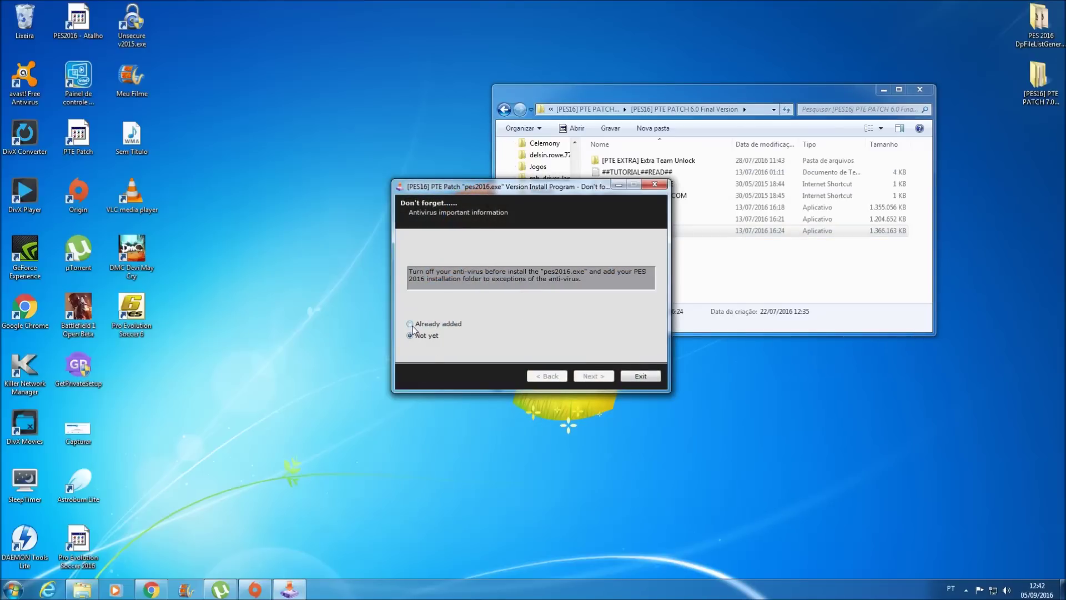
Mark the antivirus exception as already added and continue with the pes2016.exe 3DM Crack (1.05.00) version
click(410, 325)
click(593, 376)
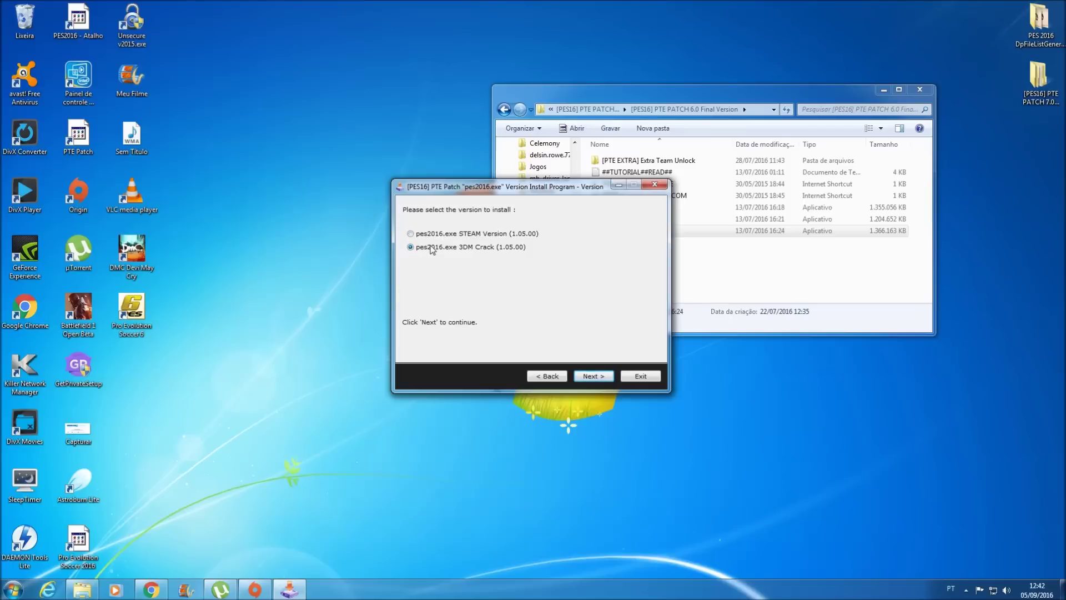
click(593, 375)
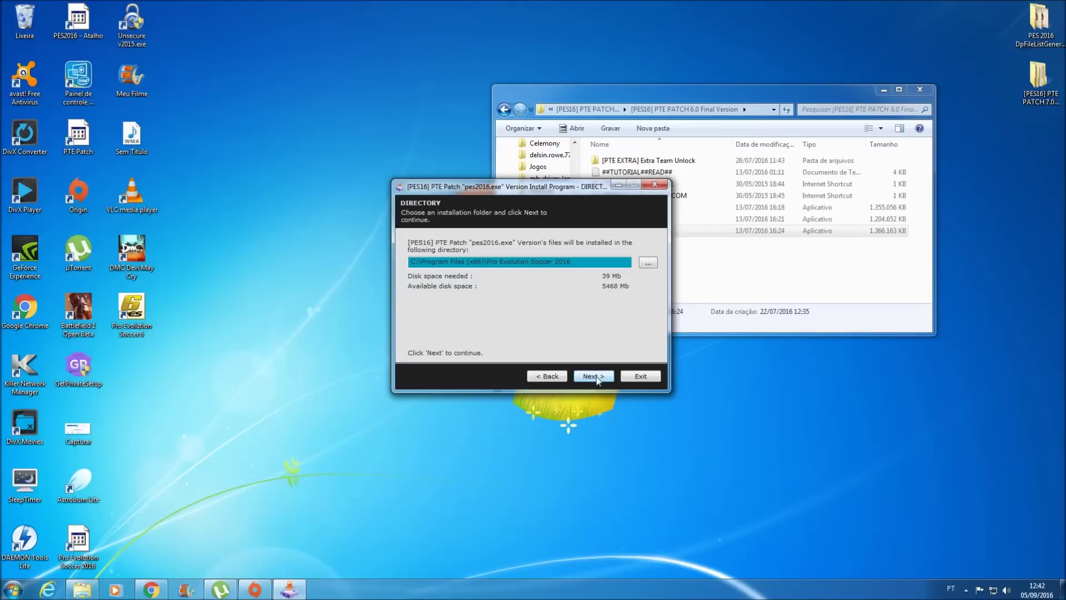
Install the pes2016.exe version into C:\Program Files (x86)\Pro Evolution Soccer 2016 and exit the installer
click(648, 263)
click(620, 201)
click(594, 376)
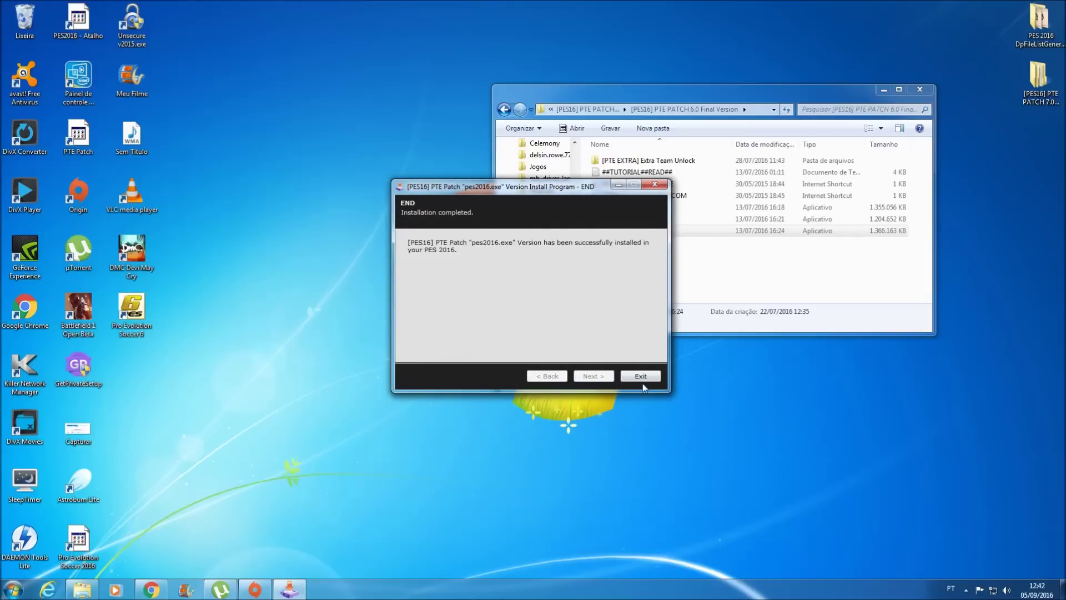
click(640, 376)
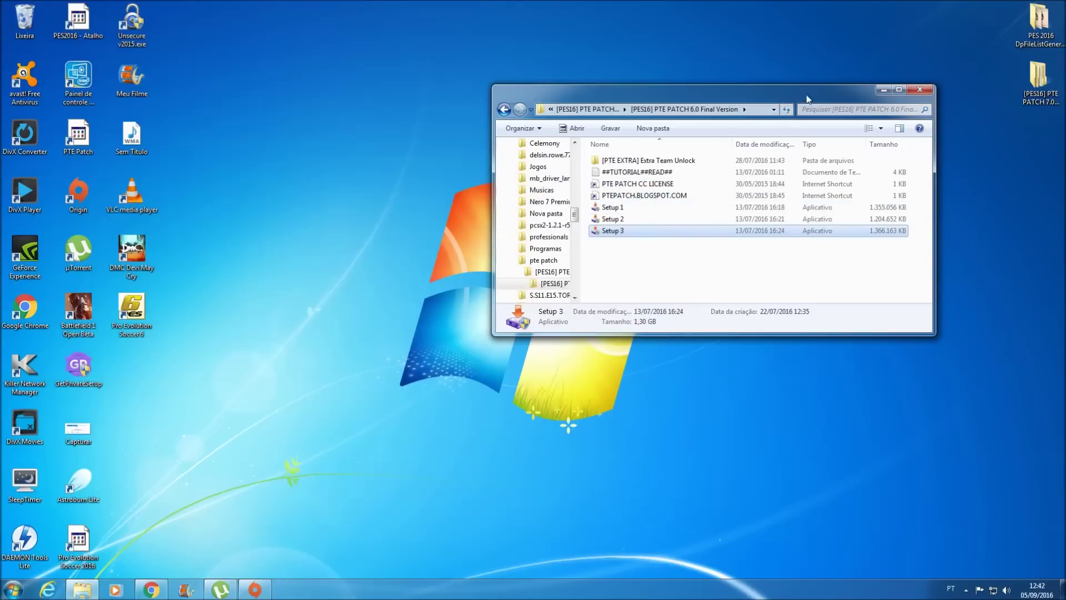
Close the PTE Patch 6.0 folder and move the PTE Patch 7.0 Unofficial folder toward the middle of the desktop
click(636, 179)
click(926, 92)
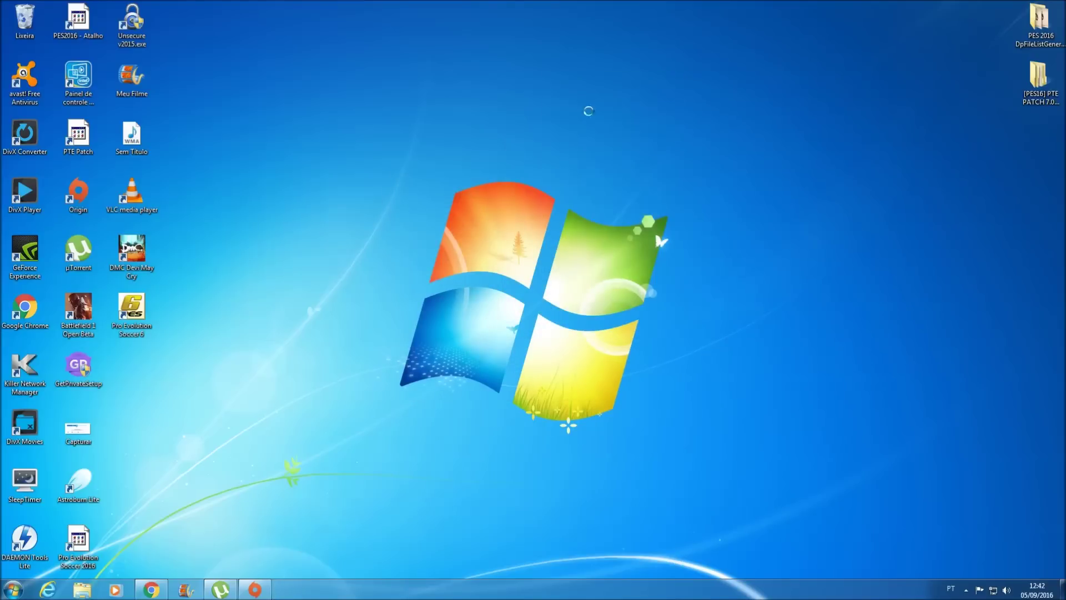
right_click(586, 110)
click(592, 108)
drag(1041, 93, 594, 88)
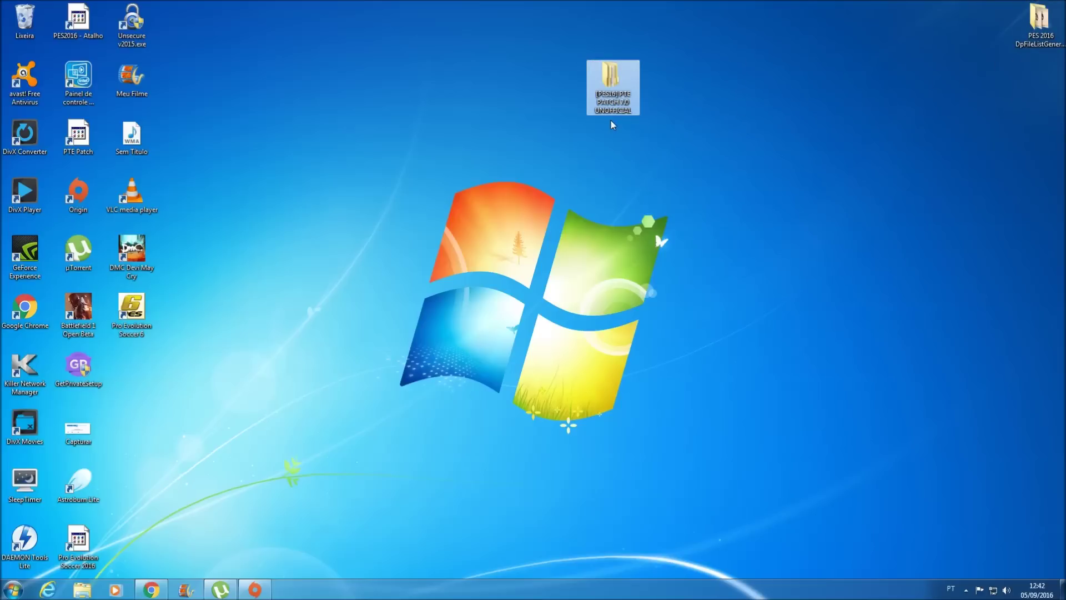
Open the PTE Patch 7.0 Unofficial folder down to the subfolder holding its installers
double_click(612, 100)
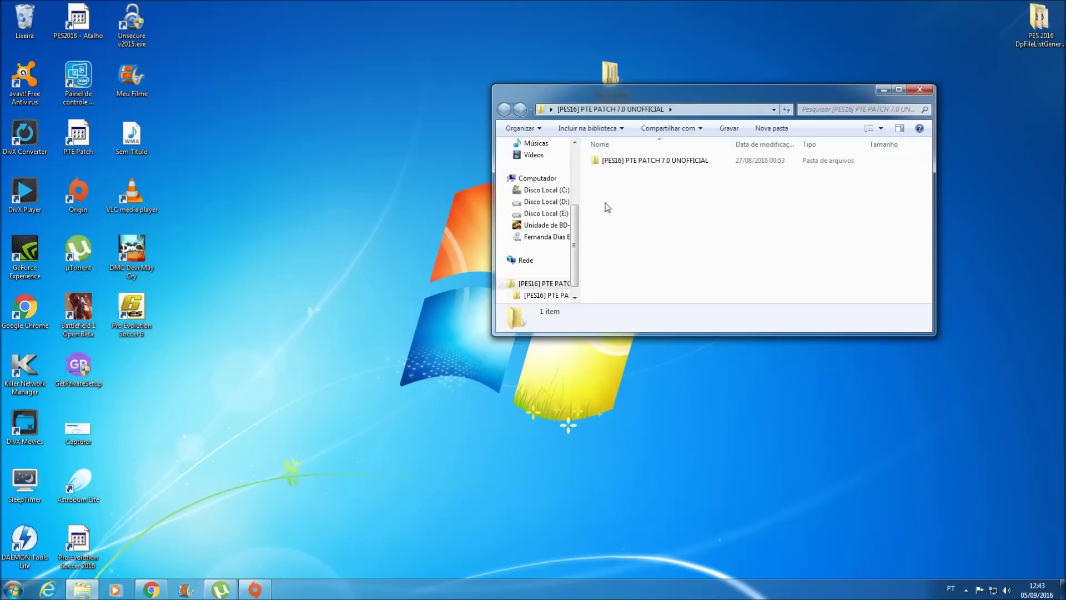
double_click(660, 162)
double_click(651, 161)
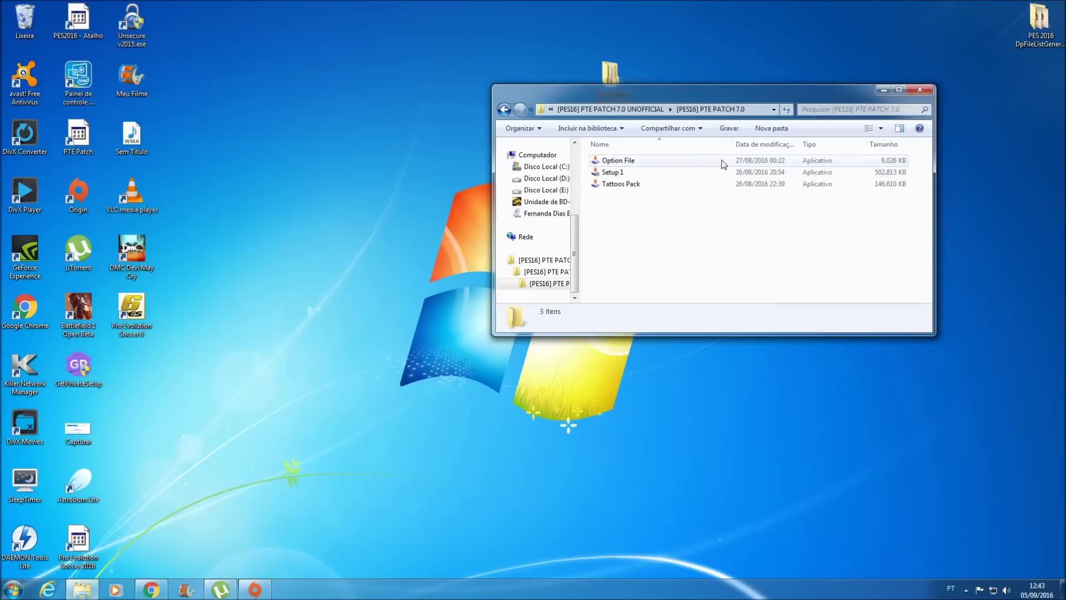
Run the PTE Patch 7.0 Setup 1 as administrator and accept its information page with "Continuar e instalar"
right_click(612, 175)
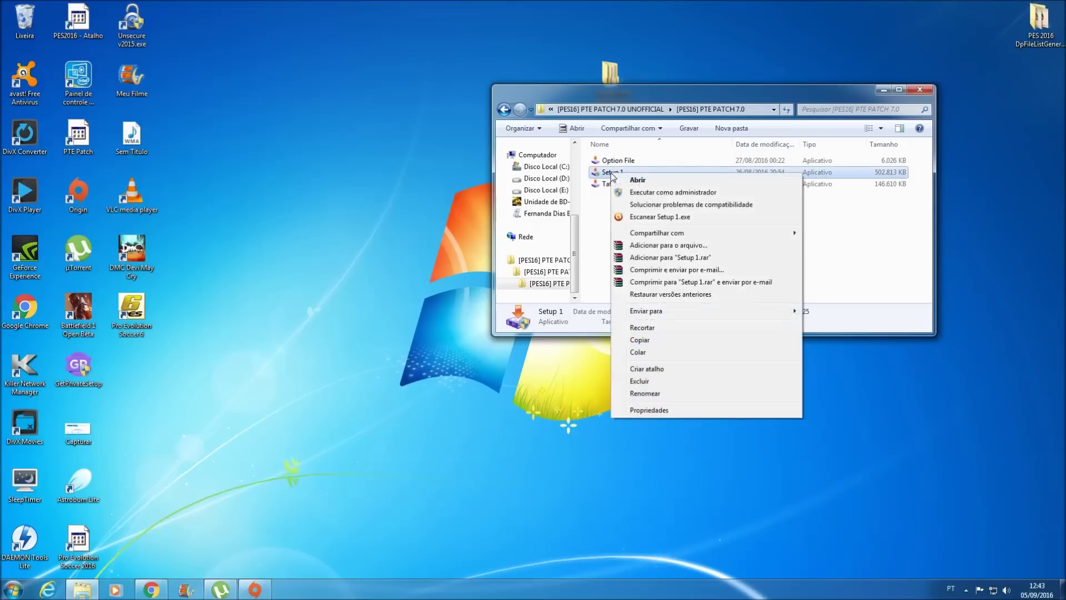
click(642, 194)
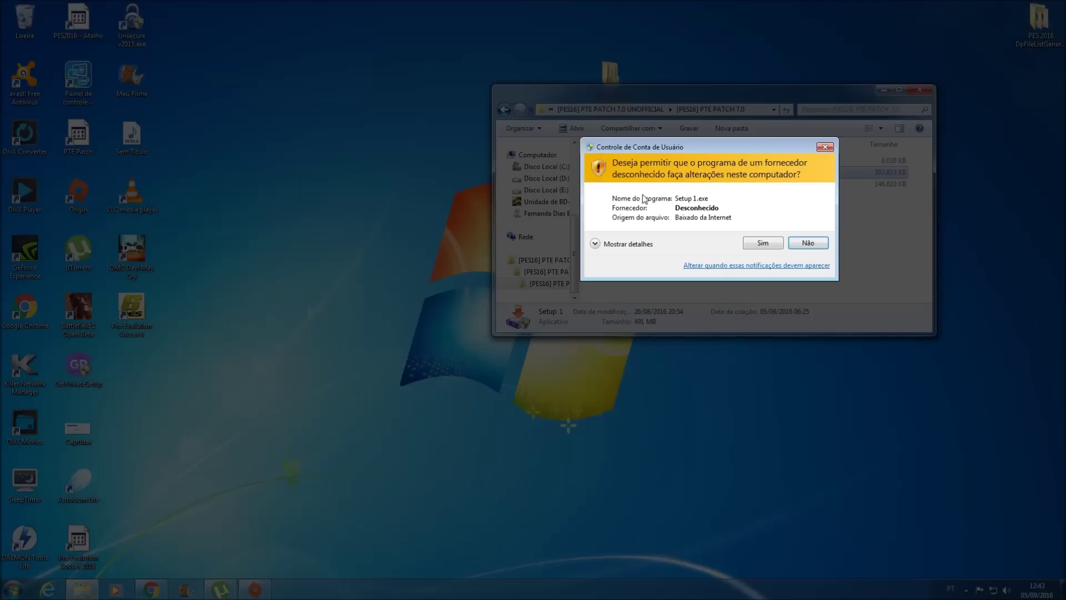
click(763, 243)
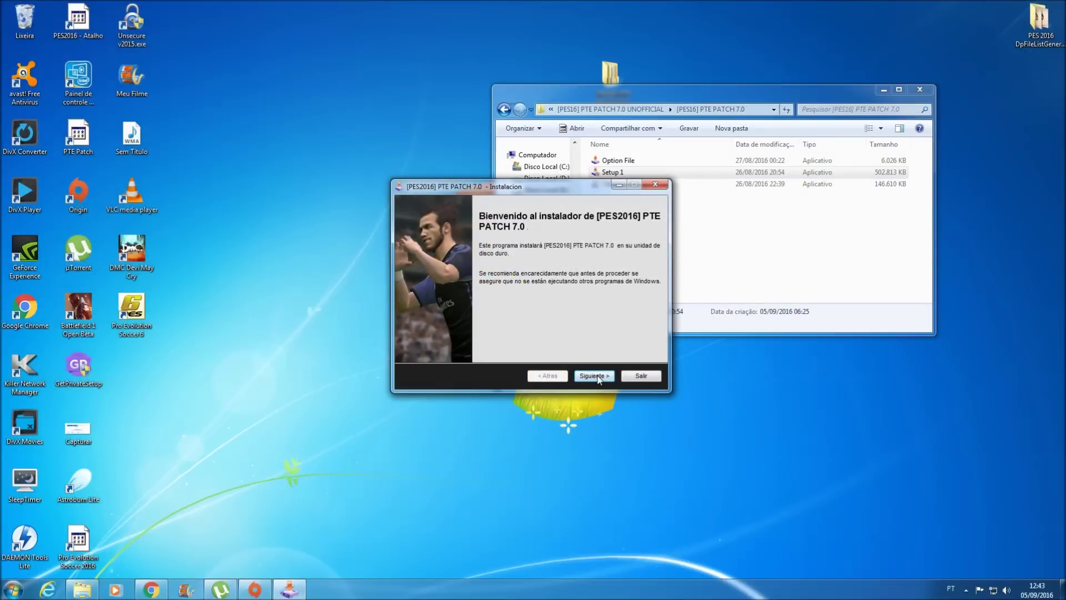
click(593, 376)
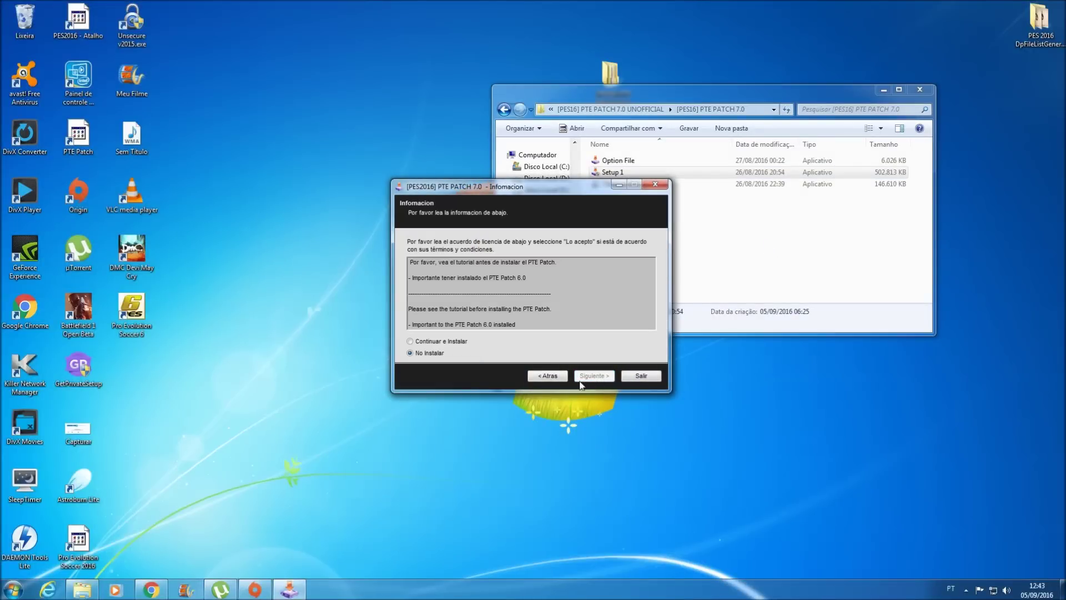
click(410, 341)
click(594, 376)
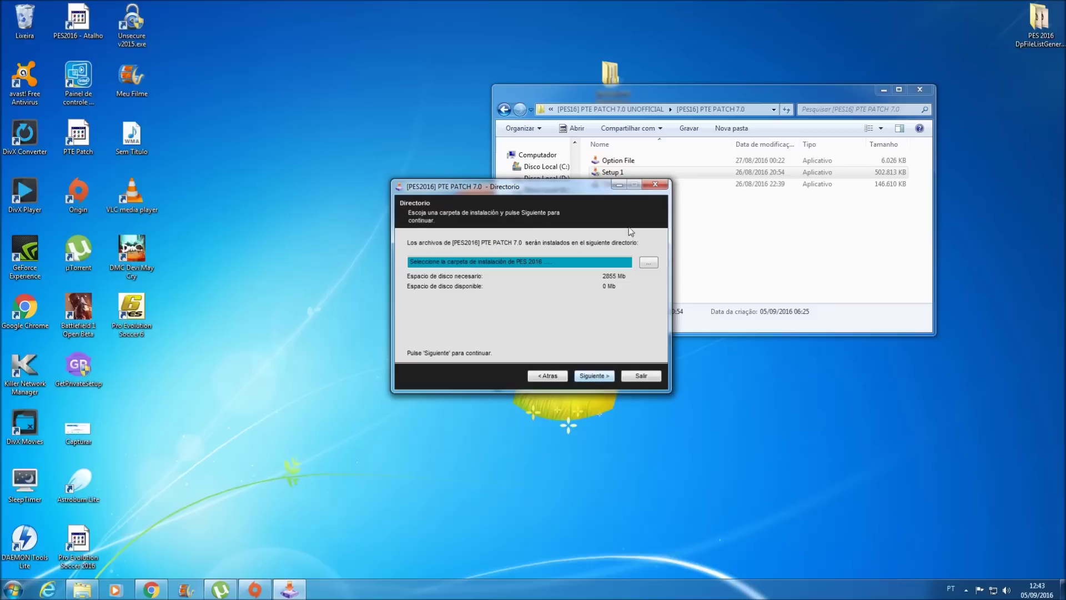
Set the PTE Patch 7.0 installation directory to Pro Evolution Soccer 2016 under Arquivos de Programas (x86) on drive C
click(647, 264)
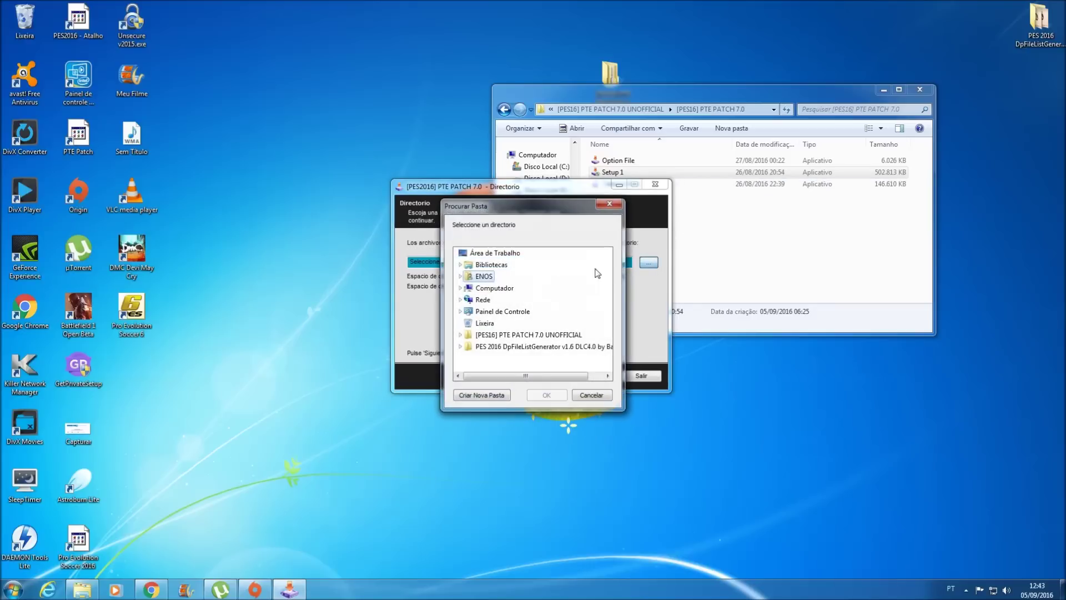
click(490, 291)
double_click(490, 291)
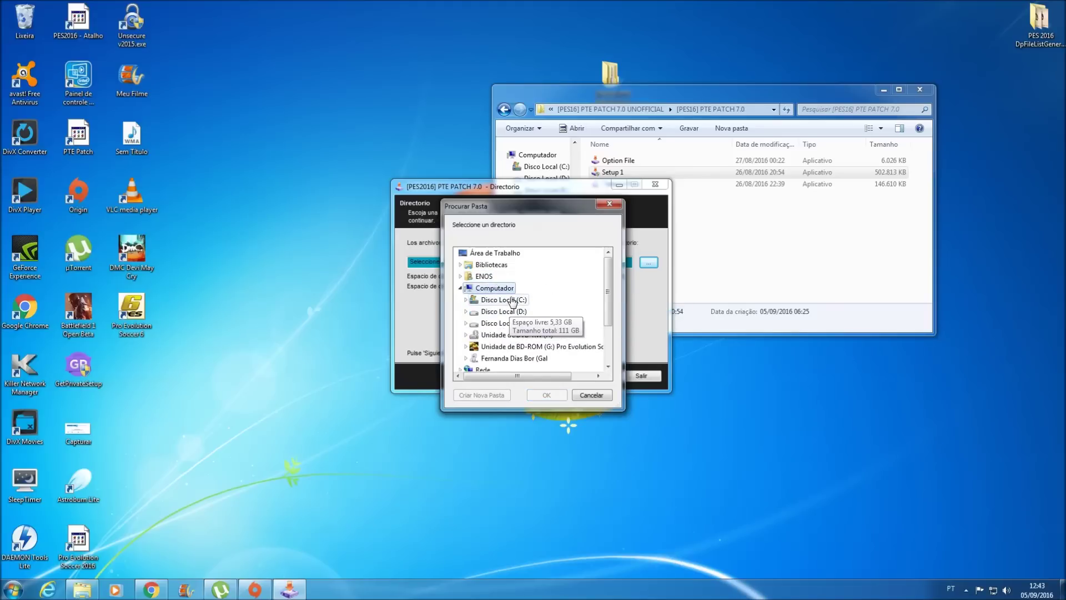
double_click(502, 300)
double_click(562, 324)
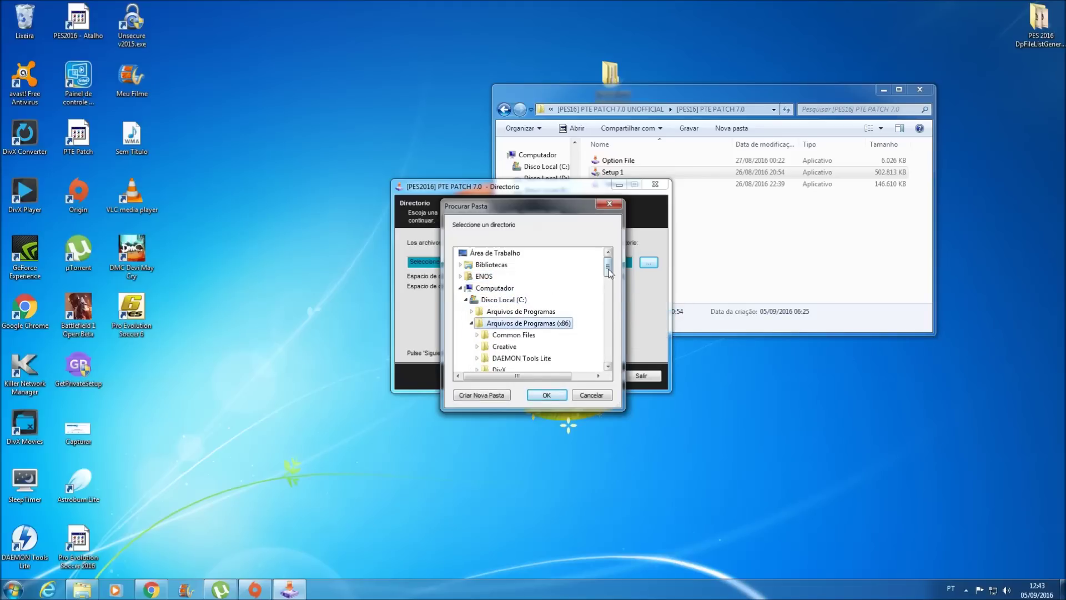
drag(609, 272, 609, 306)
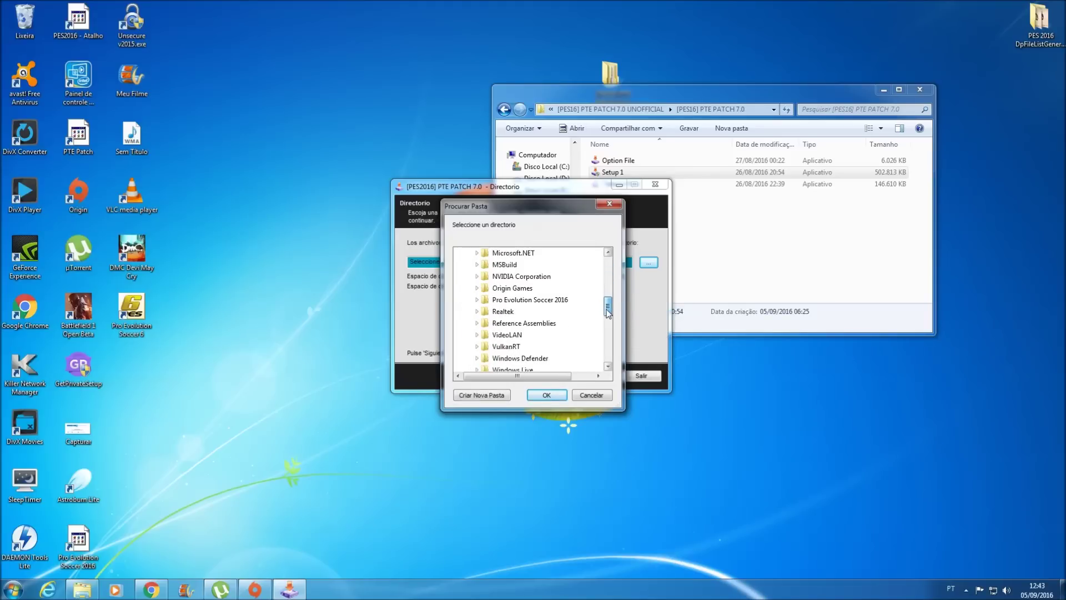
click(536, 301)
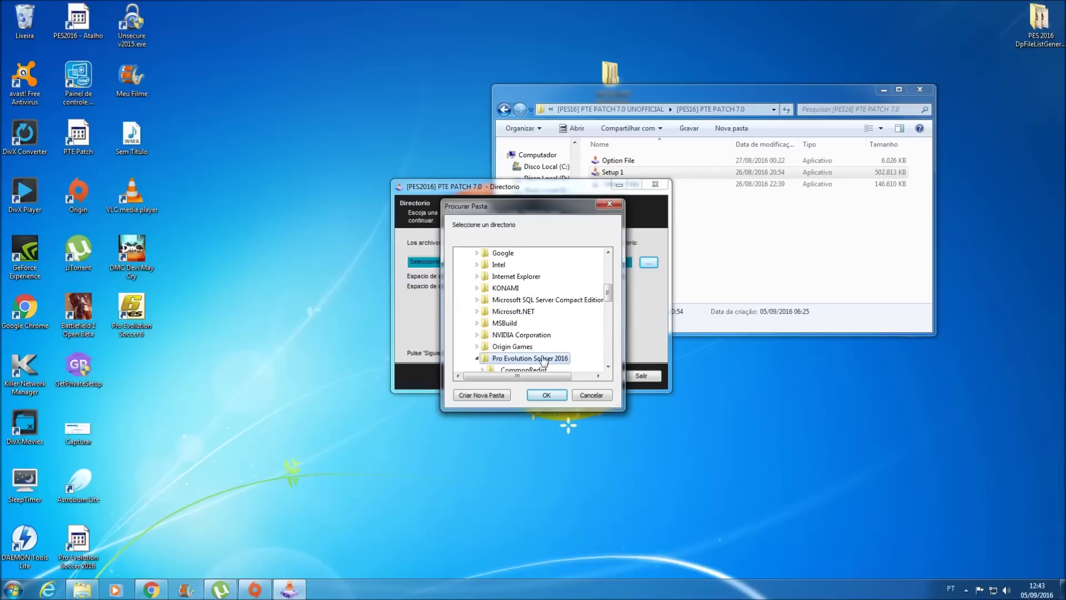
click(547, 395)
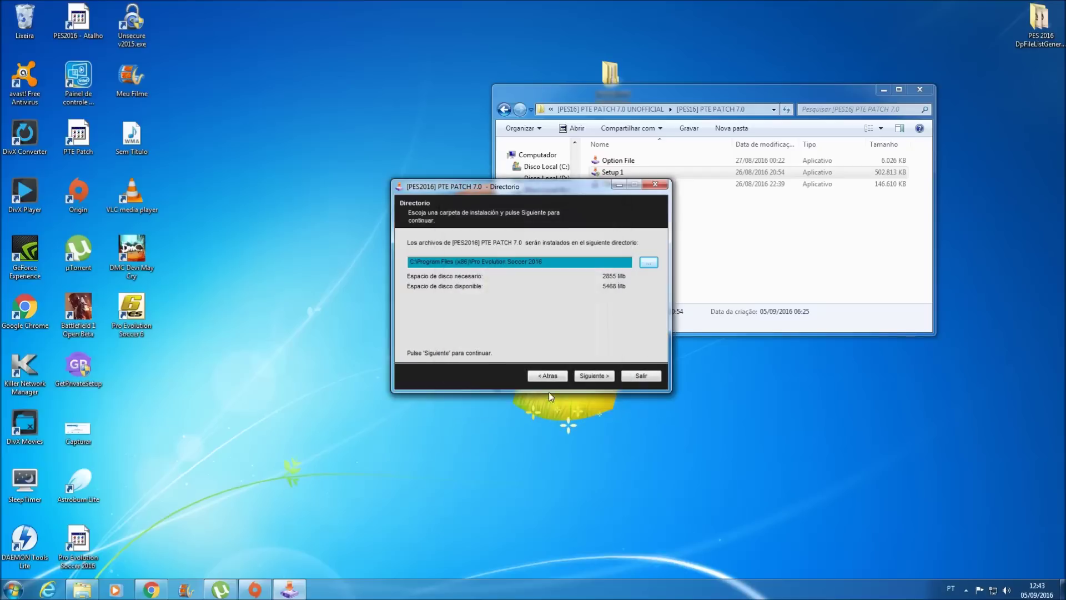
Install PTE Patch 7.0 into the chosen directory and exit its installer
click(590, 378)
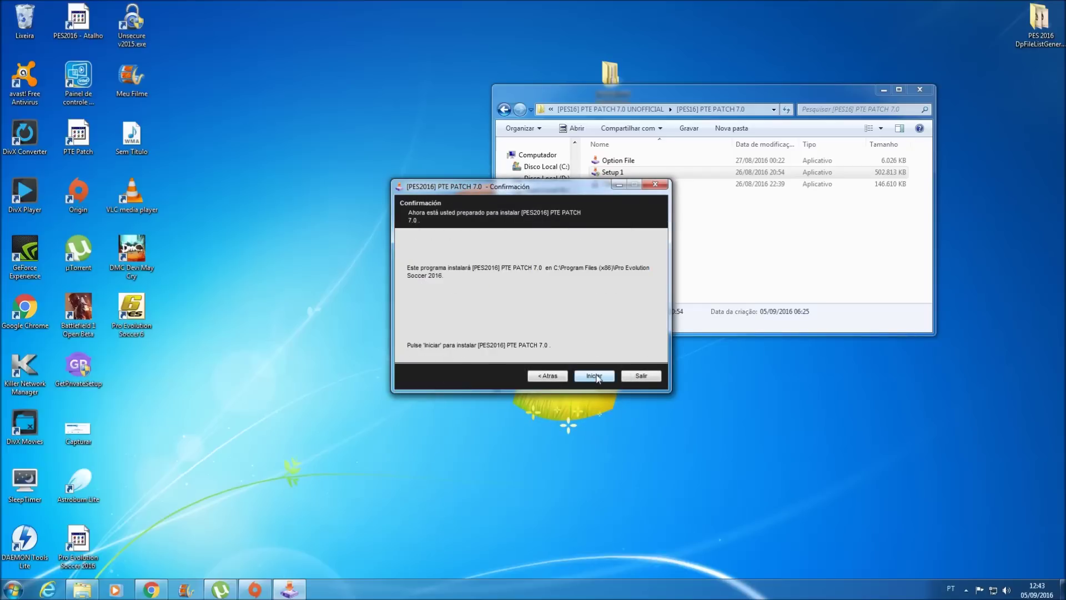
click(594, 376)
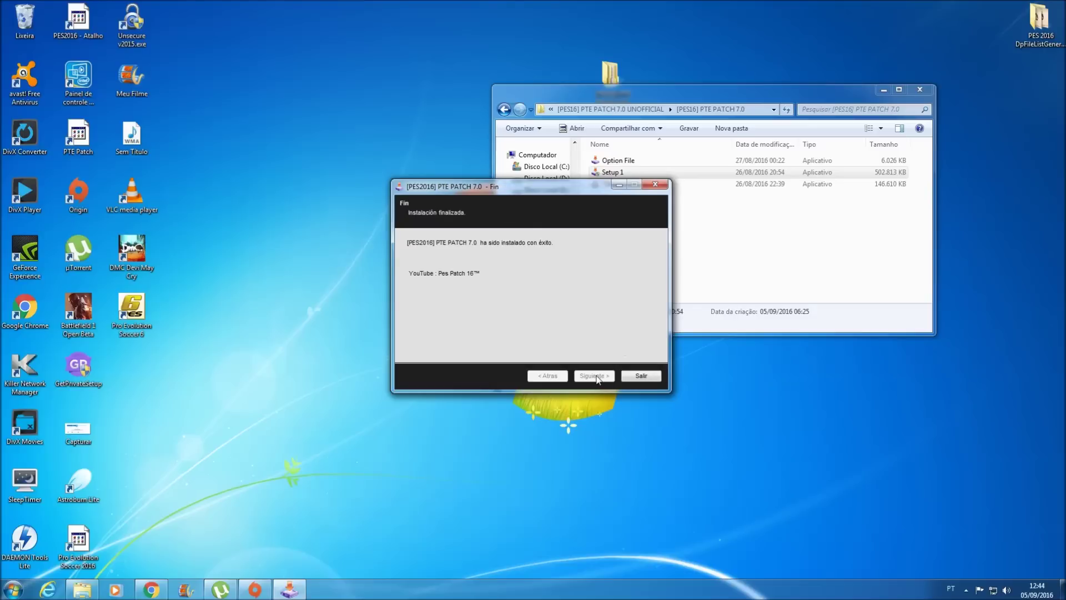
click(642, 376)
click(638, 183)
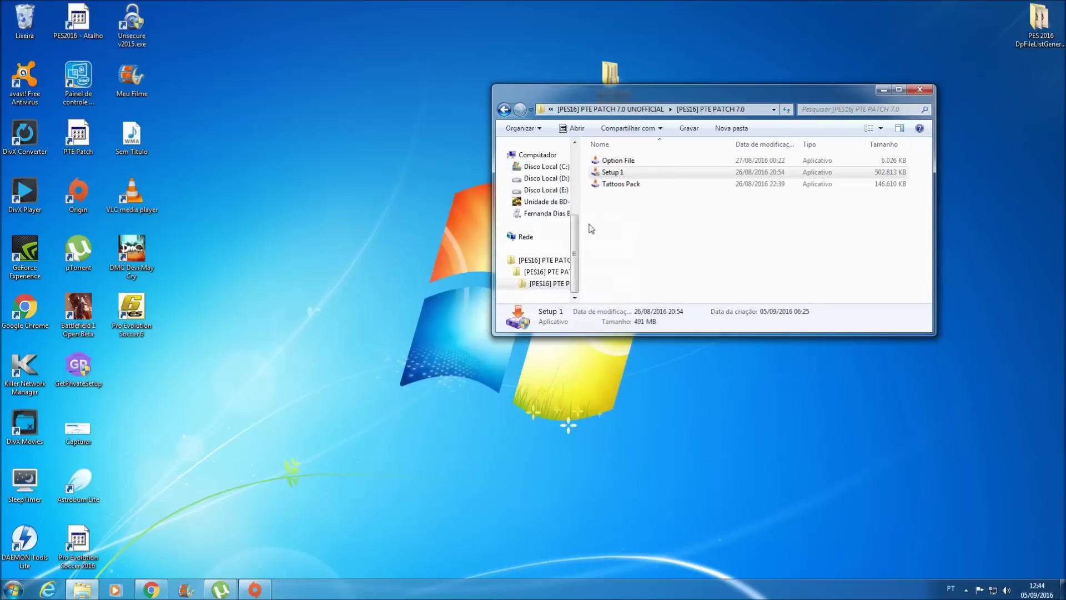
Run the Tattoos Pack installer as administrator and allow it to make changes to the computer
right_click(621, 186)
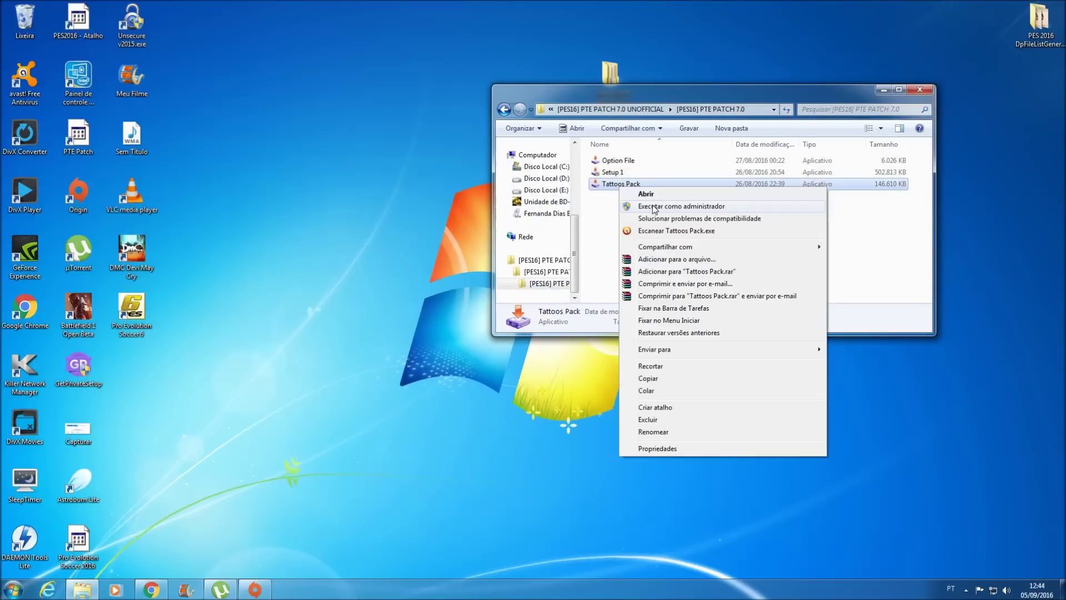
click(655, 208)
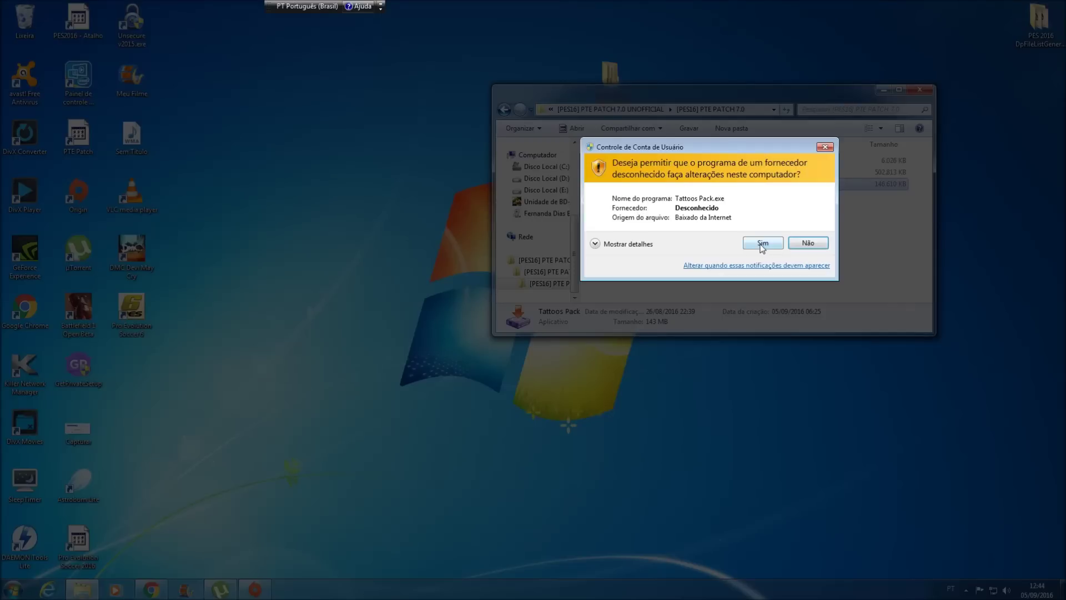
click(761, 243)
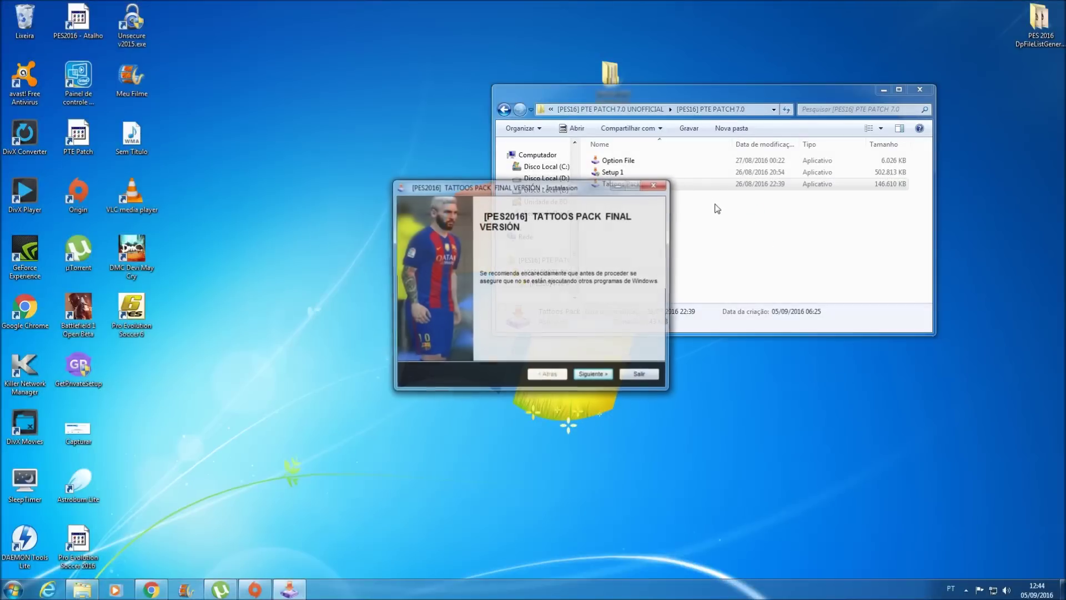
Continue with the pes2016.exe 3DM Crack (1.05.00) version of the Tattoos Pack and accept its information page
click(596, 376)
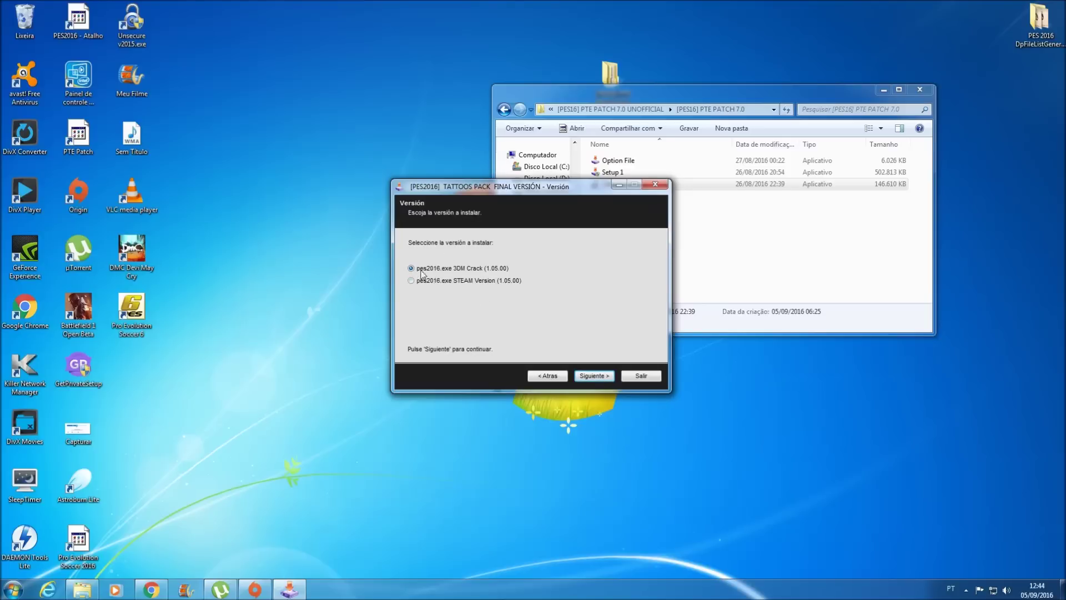
click(594, 375)
click(410, 342)
click(592, 376)
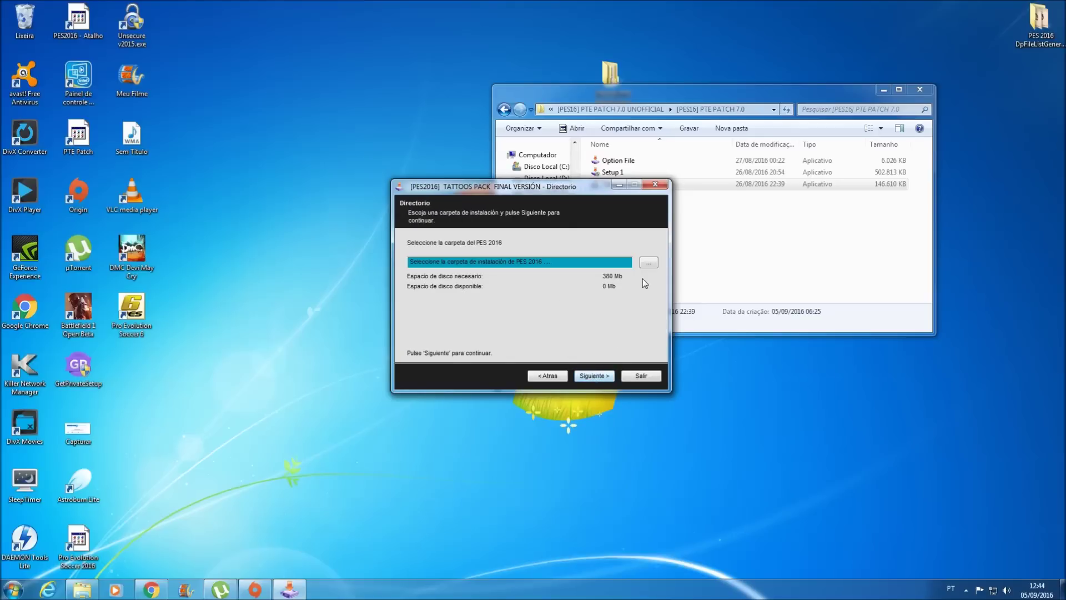
Set the Tattoos Pack installation directory to Pro Evolution Soccer 2016 under Arquivos de Programas (x86) on drive C
click(650, 264)
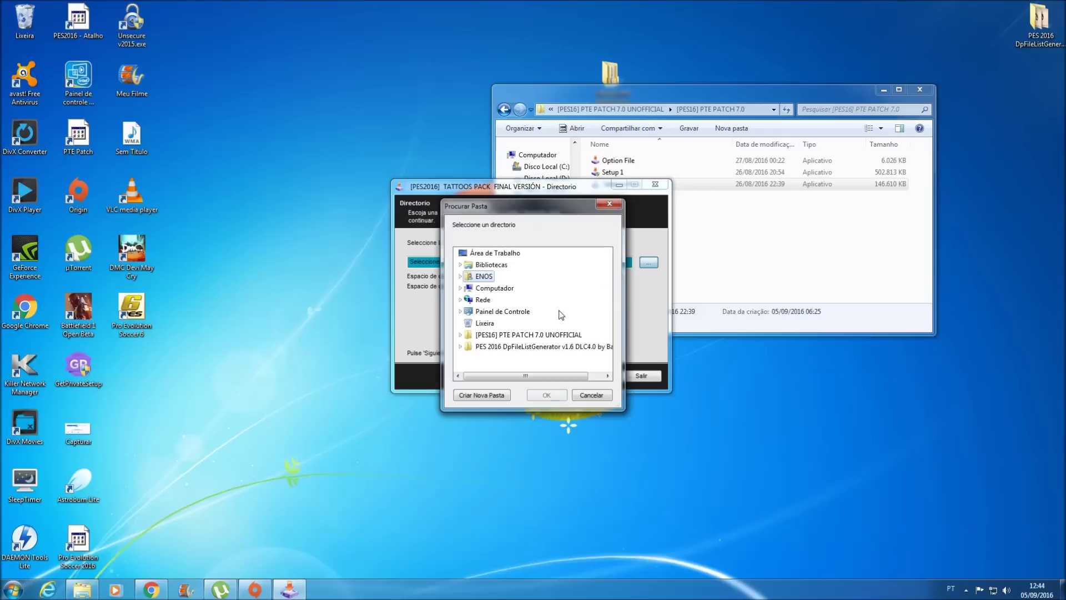
double_click(494, 289)
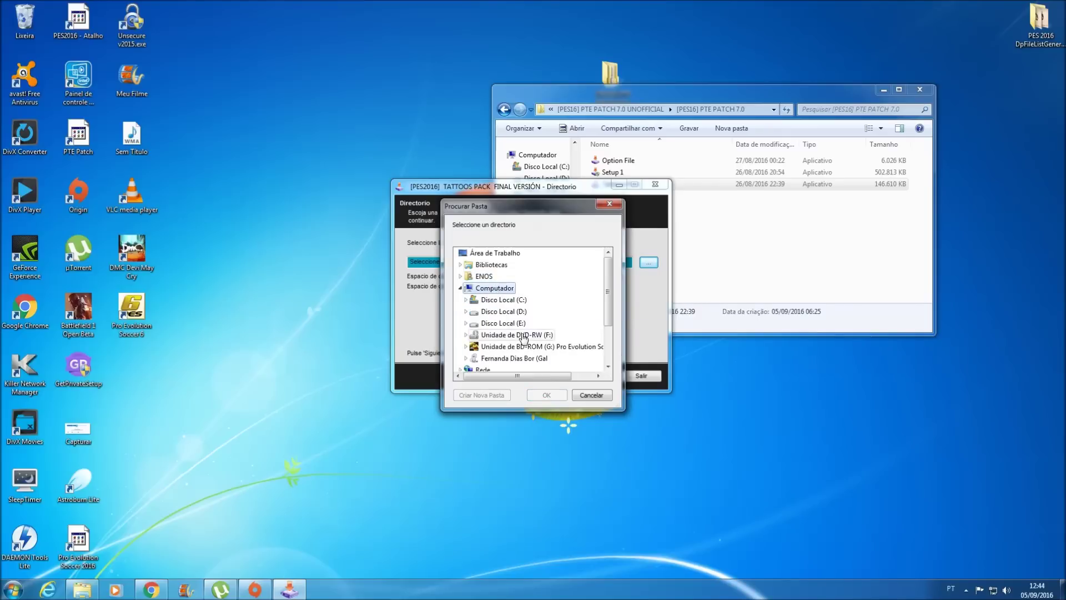
double_click(521, 301)
double_click(556, 323)
drag(608, 270, 610, 305)
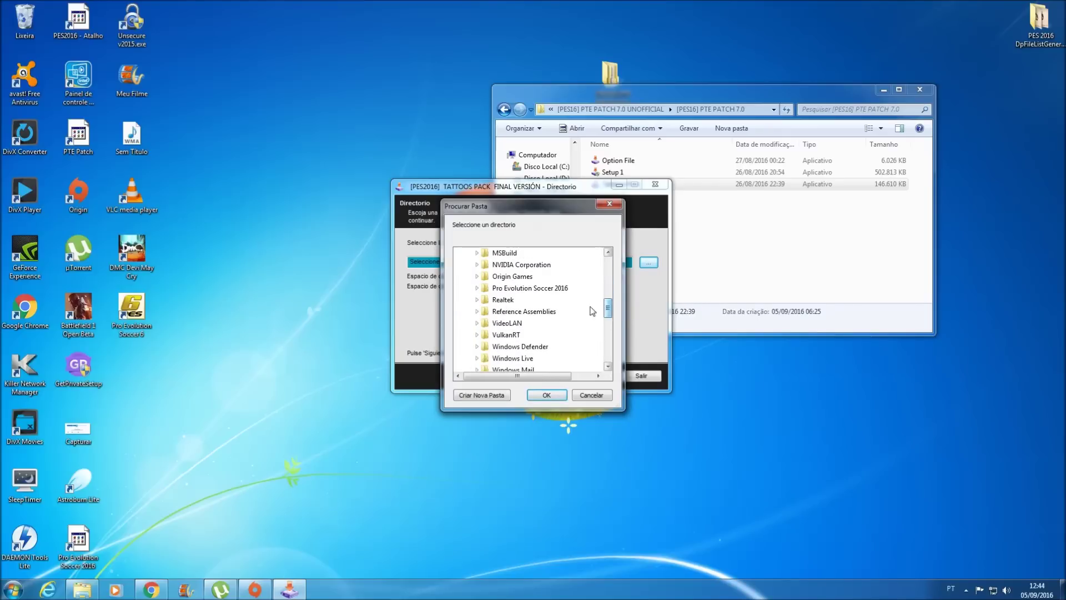
double_click(550, 303)
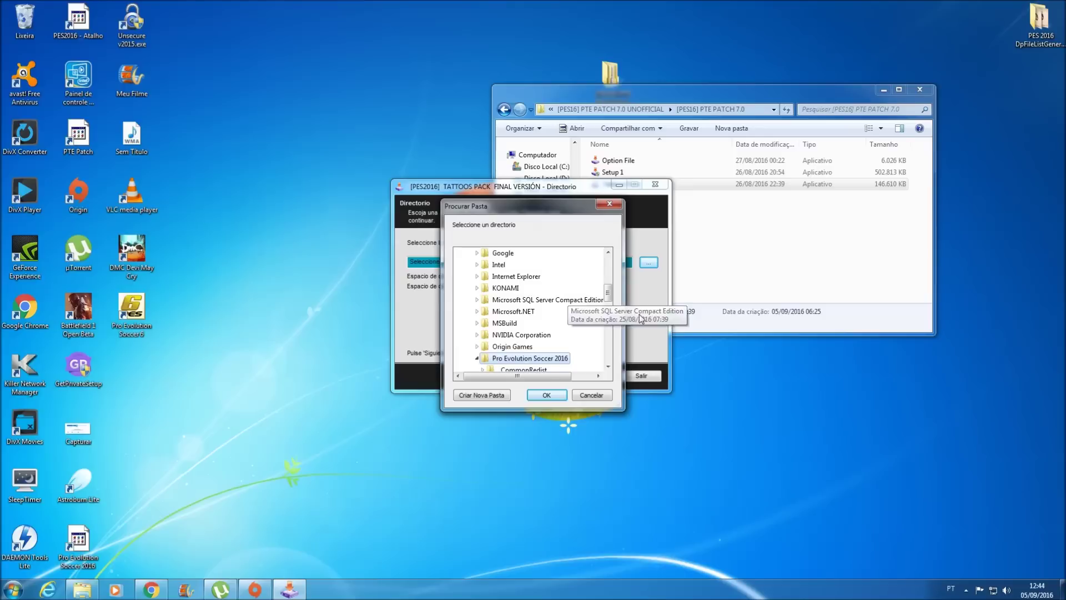
click(546, 395)
Install the Tattoos Pack into the chosen directory and exit its installer
click(600, 378)
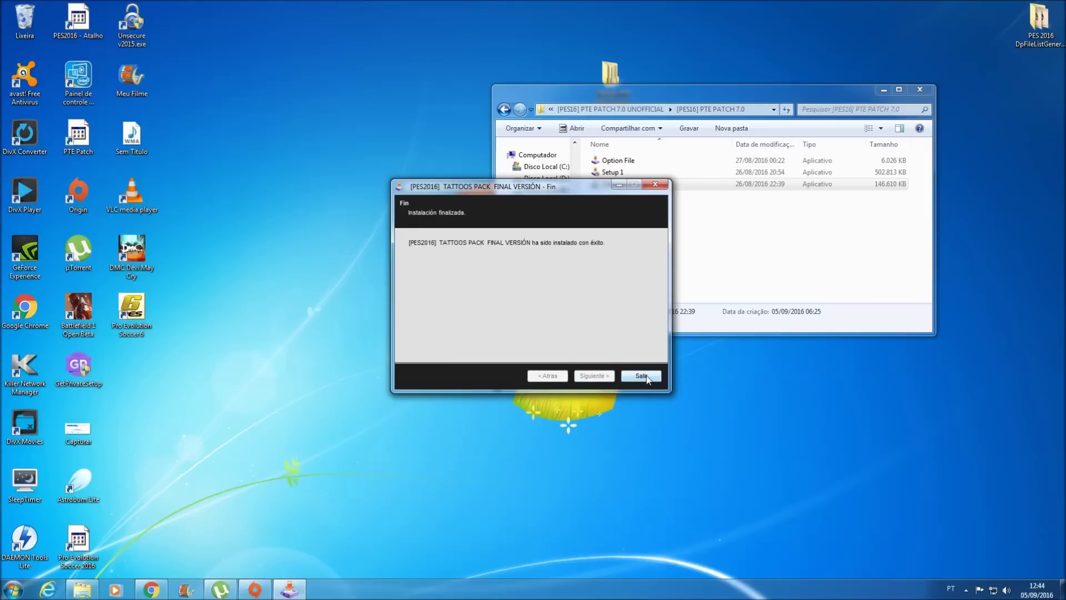
click(641, 376)
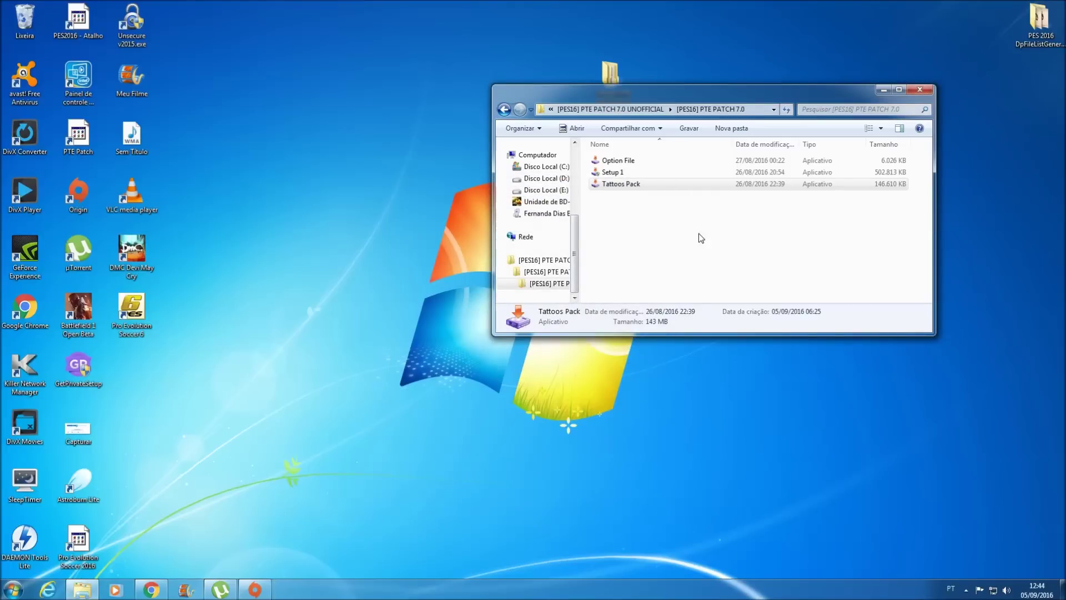
right_click(680, 231)
click(704, 268)
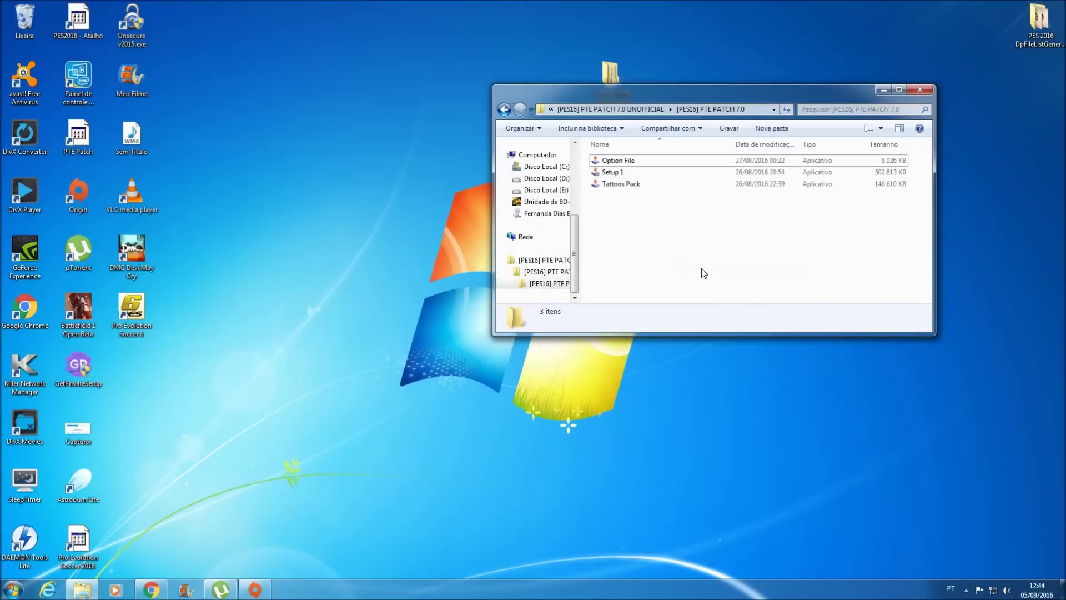
Run the PTE Patch 7.0 Option File installer as administrator and accept its information page with "Continuar e instalar"
click(616, 163)
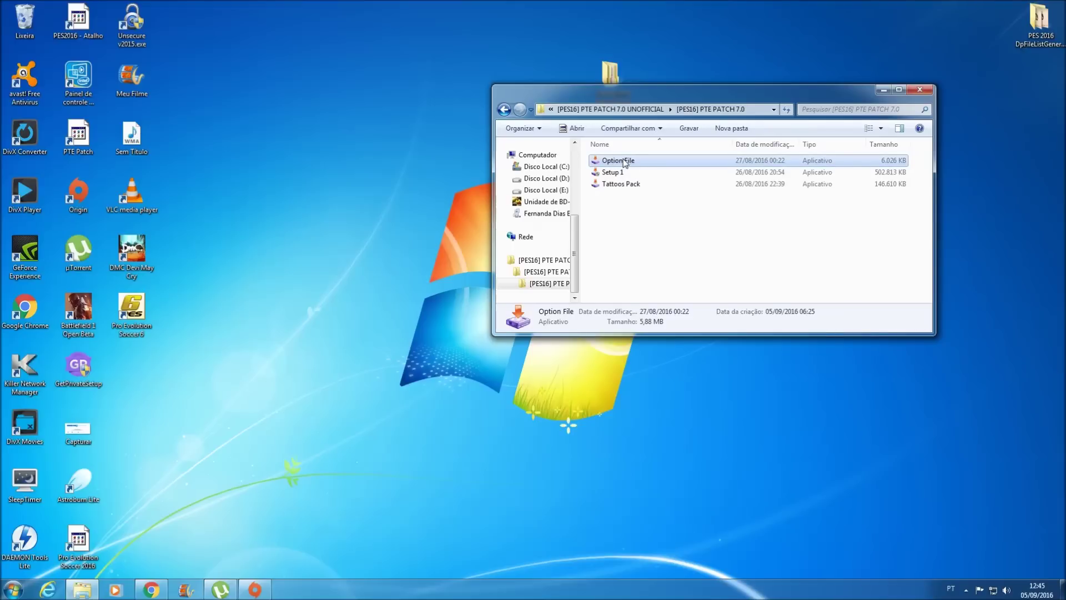
right_click(624, 162)
click(666, 177)
click(761, 243)
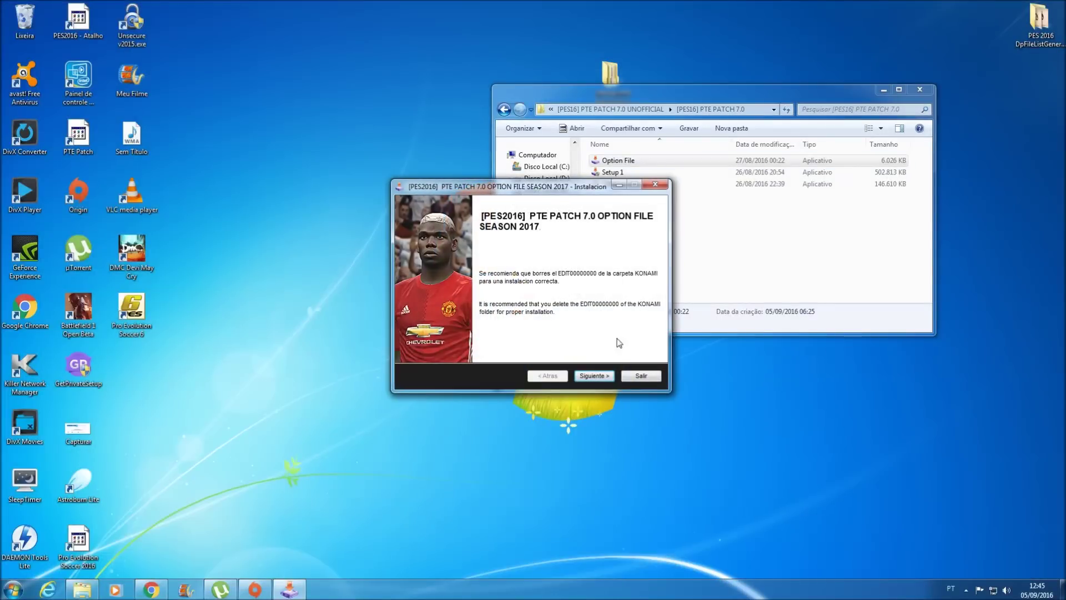
click(593, 376)
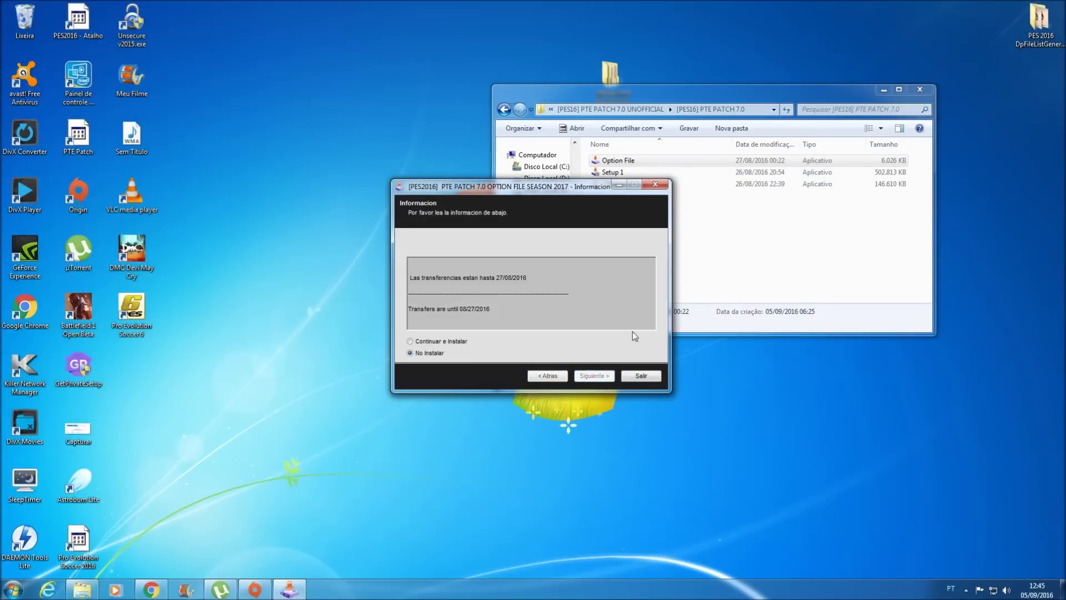
click(411, 341)
click(589, 377)
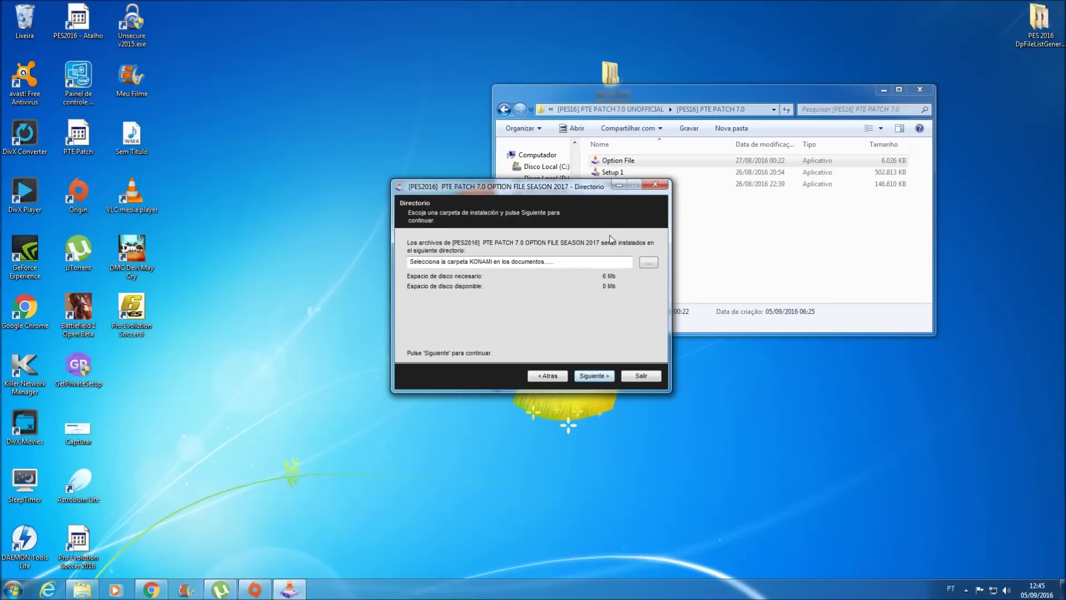
Install the Option File into KONAMI\Pro Evolution Soccer 2016 within the Documentos library folder and exit its installer
click(648, 263)
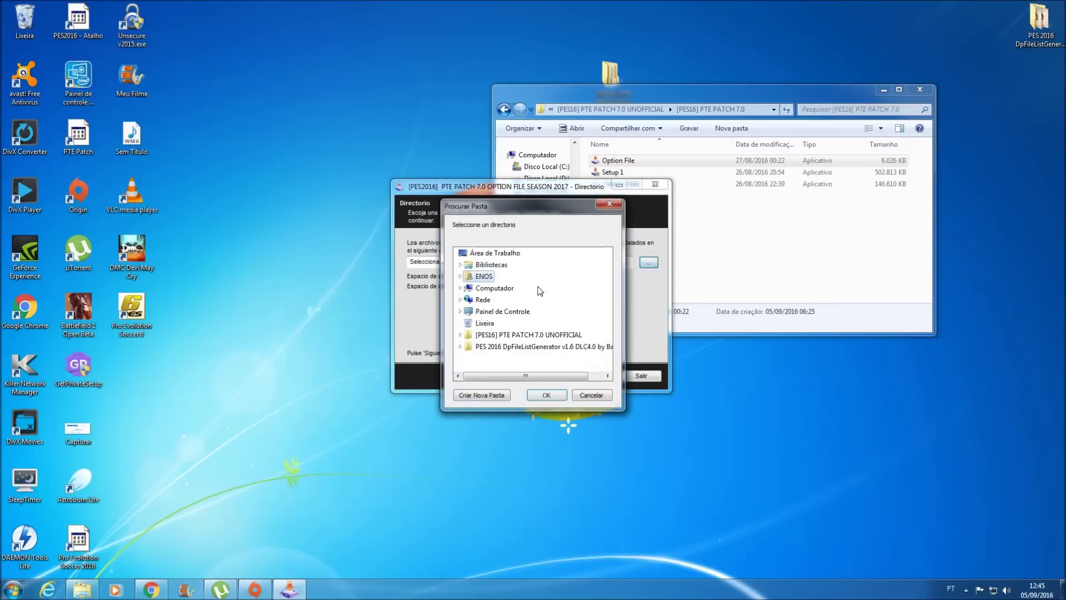
double_click(491, 288)
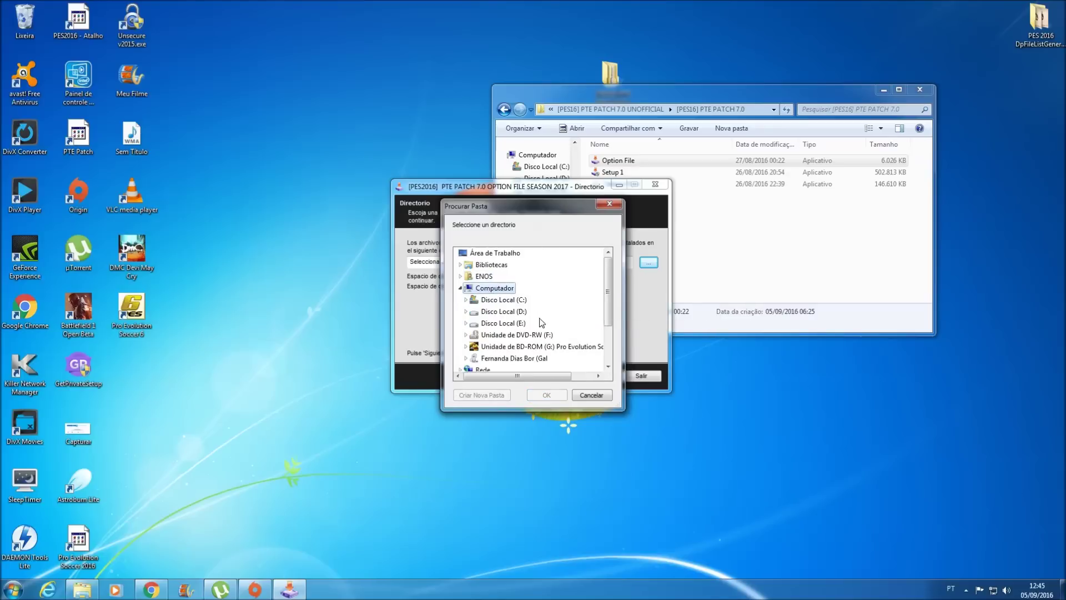
double_click(491, 265)
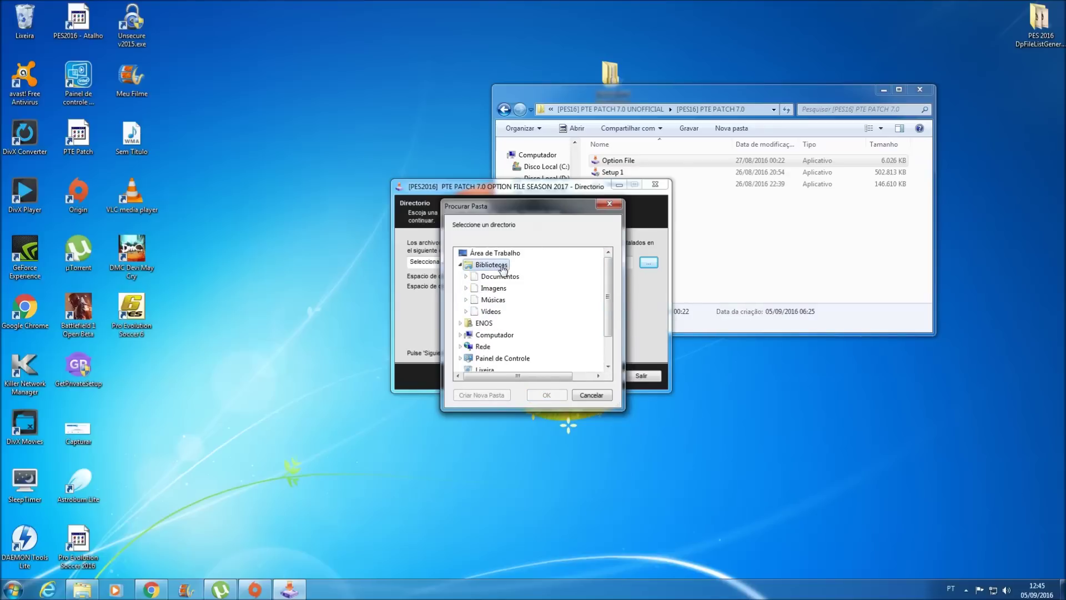
double_click(489, 278)
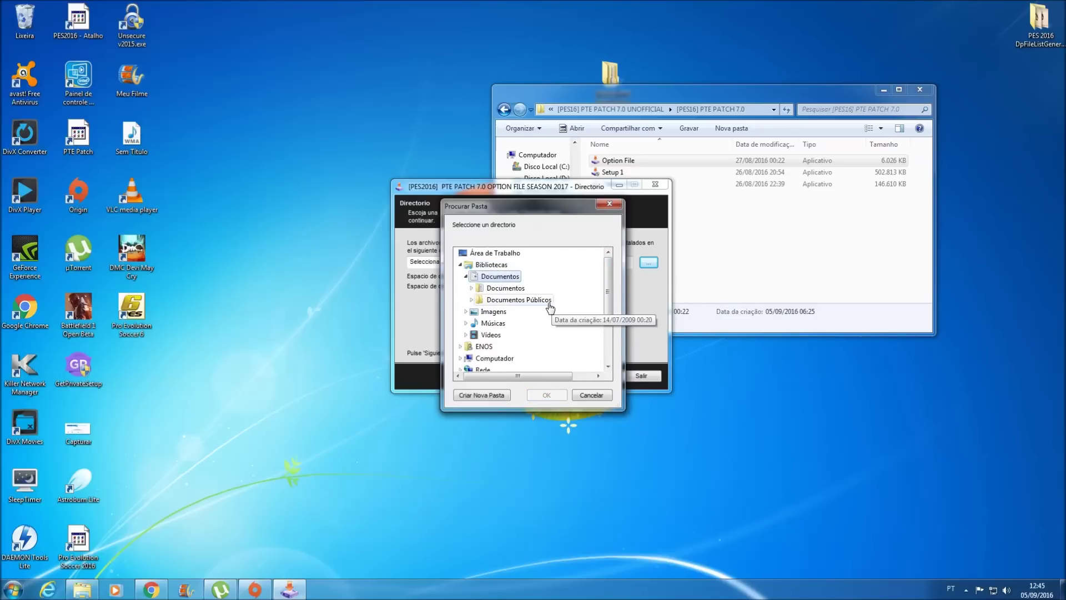
double_click(521, 290)
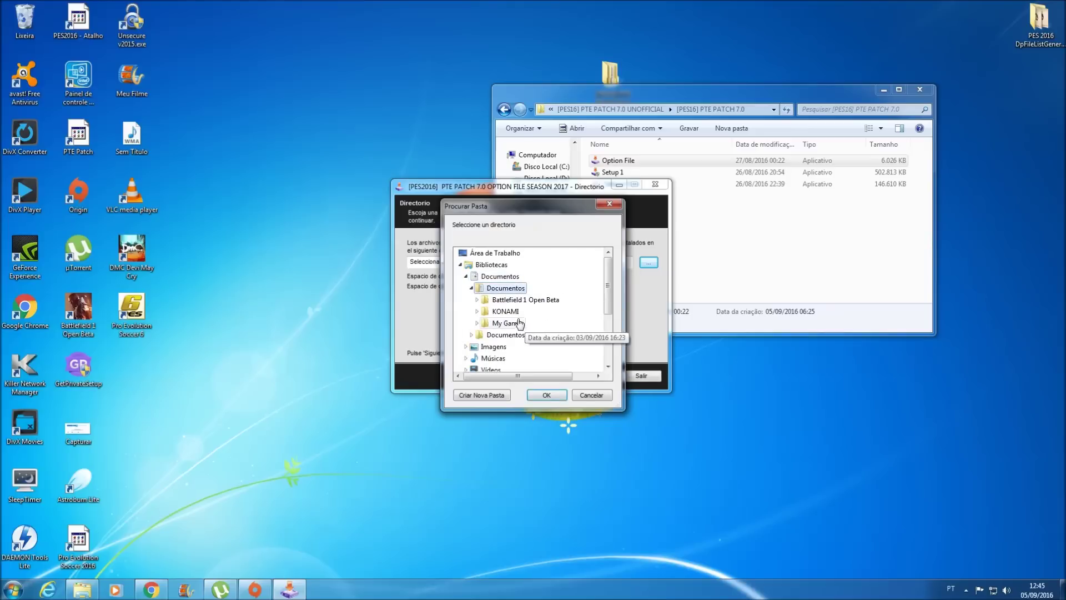
double_click(505, 312)
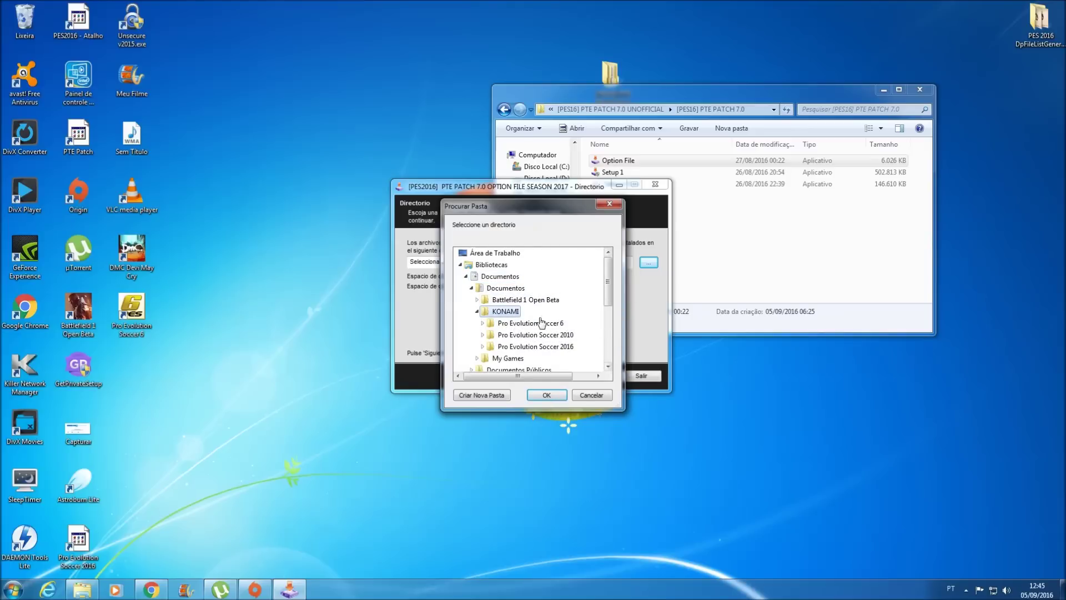
double_click(542, 349)
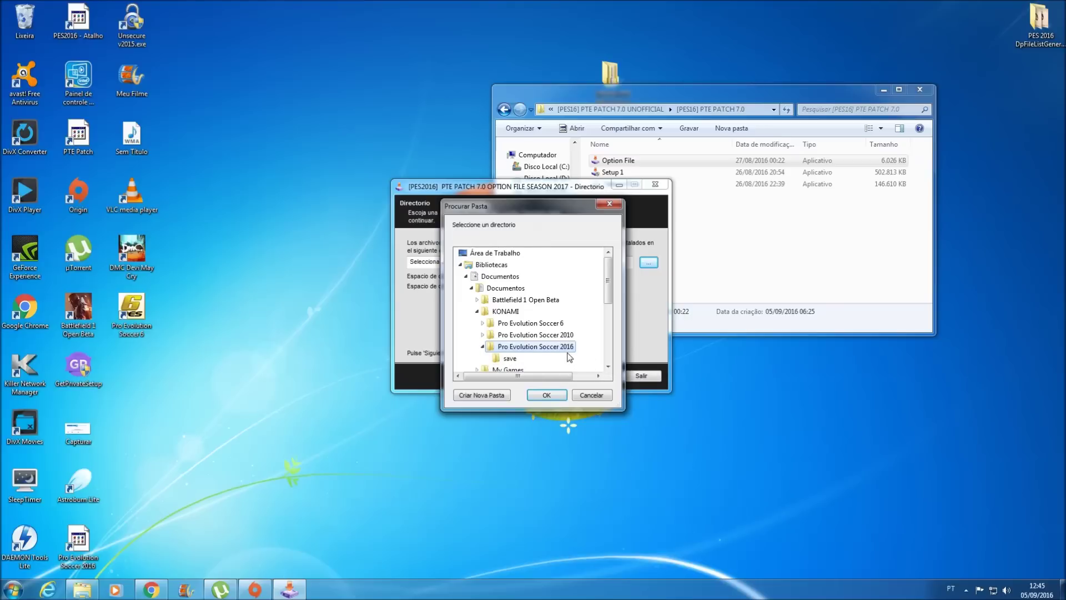
click(547, 394)
click(602, 377)
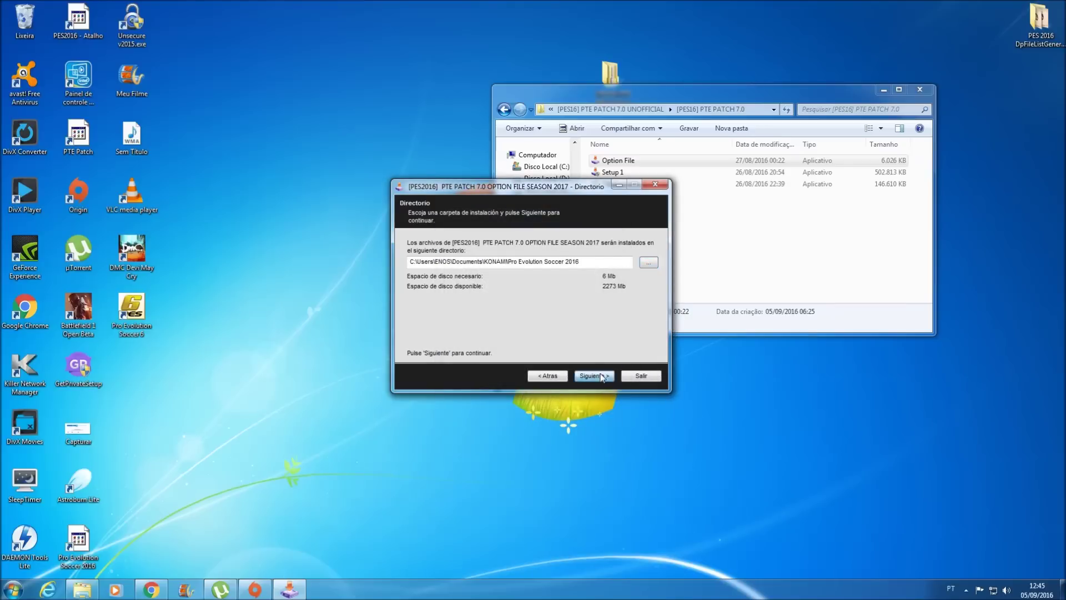
click(641, 377)
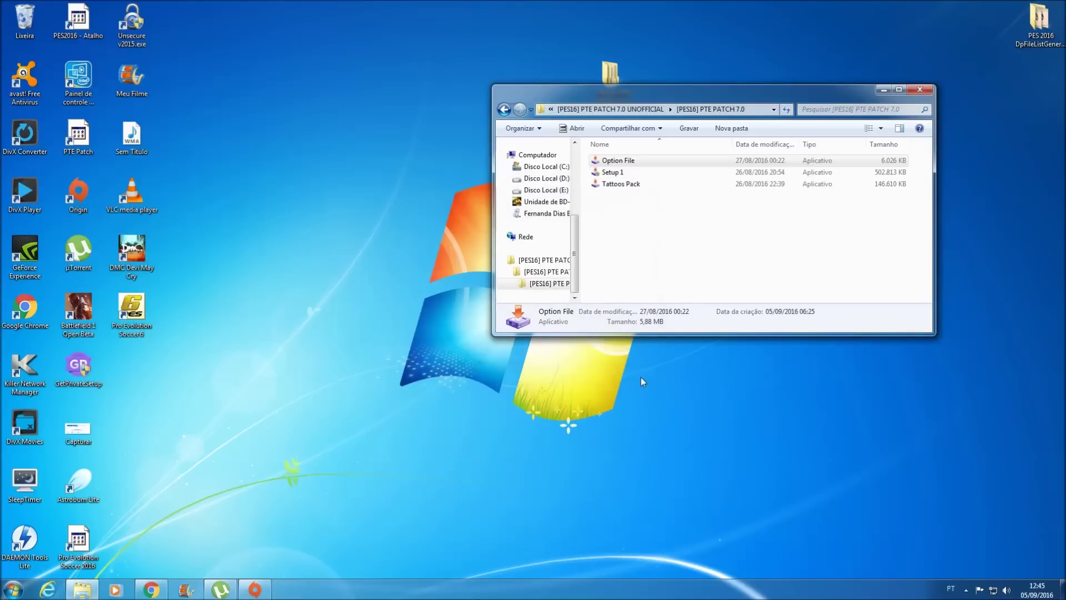
Close the PTE PATCH 7.0 folder window and refresh the desktop
click(920, 88)
right_click(803, 2)
click(833, 34)
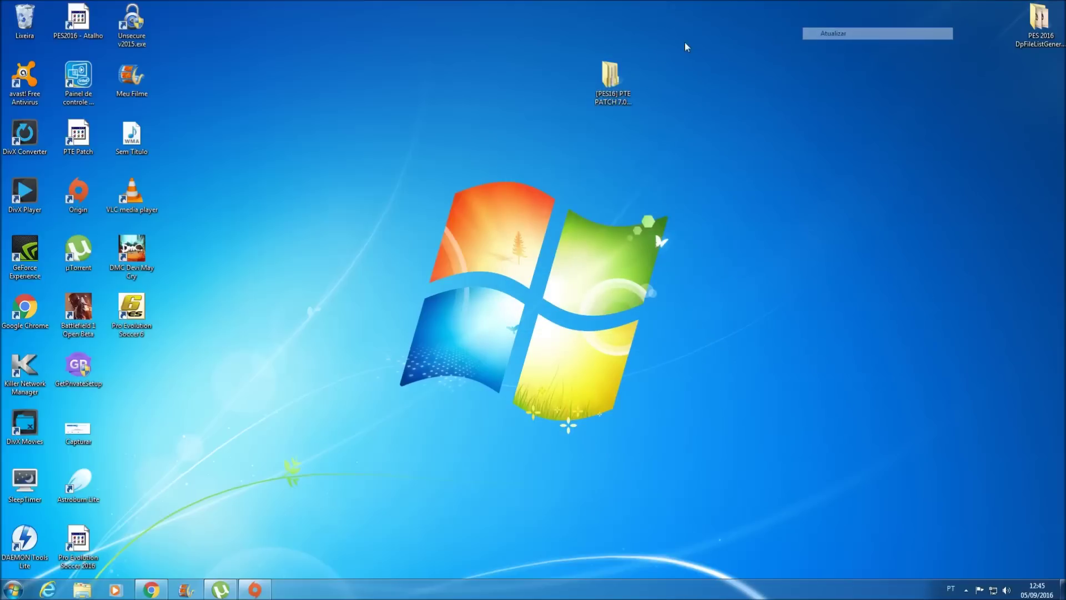
right_click(208, 117)
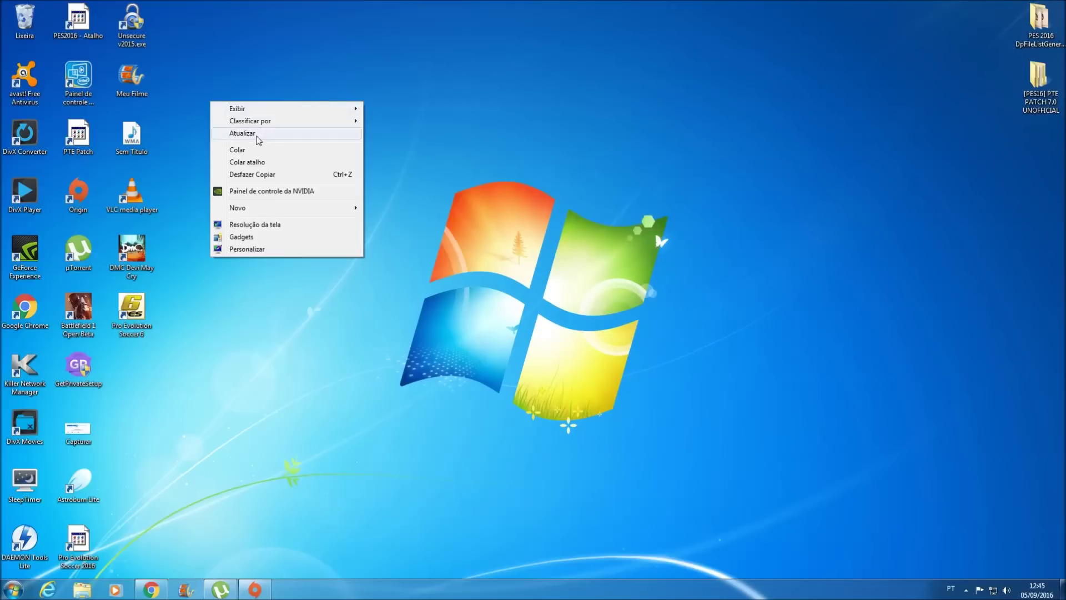
click(247, 133)
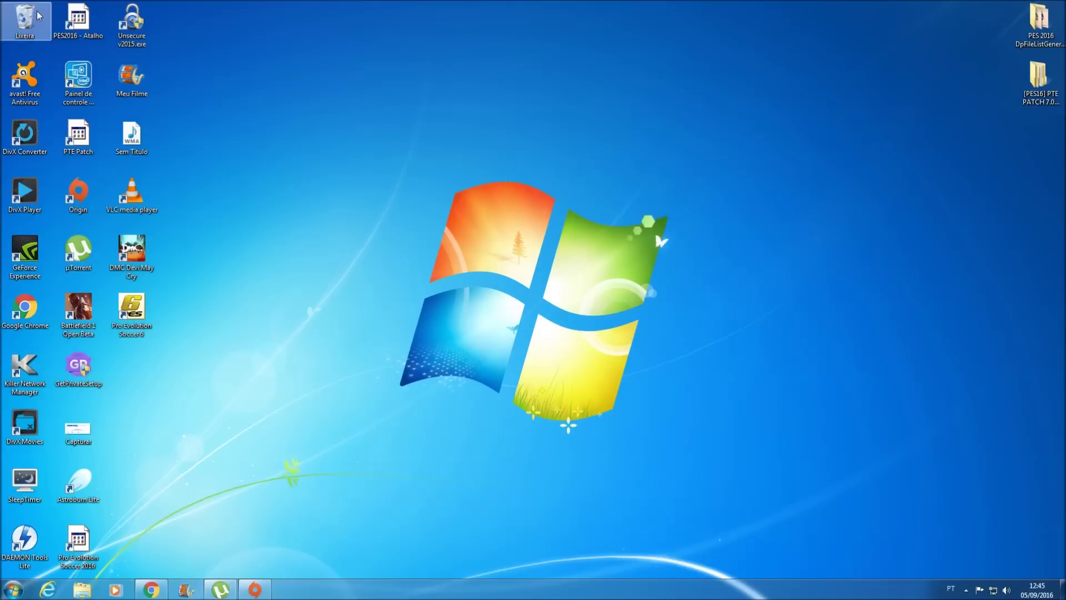
Open the PES2016 shortcut's file location, run PTE Patch there as administrator and switch its selector to ON
right_click(79, 18)
click(111, 51)
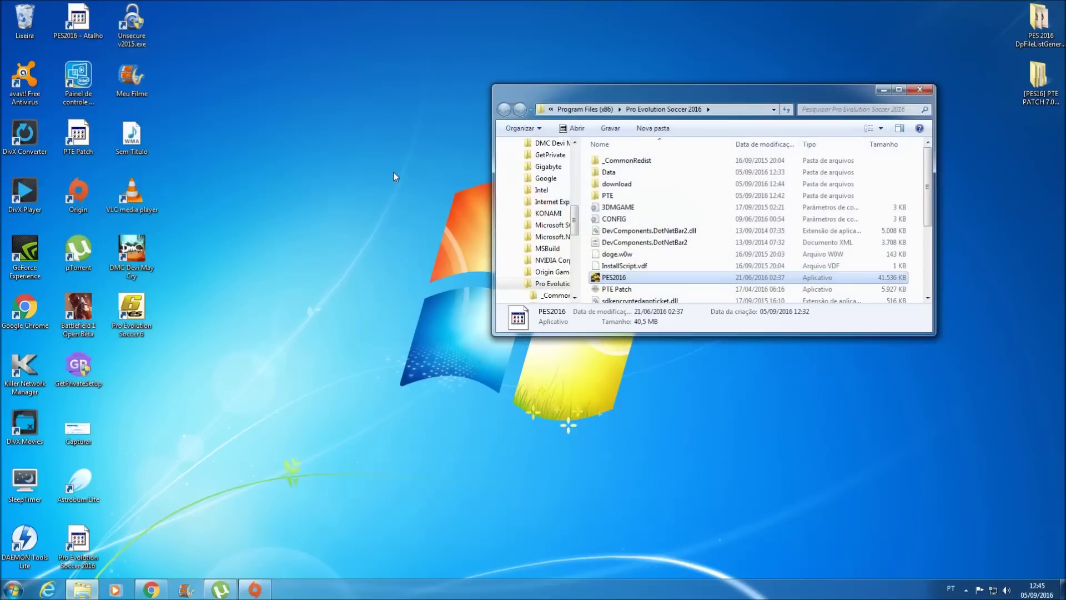
click(627, 289)
right_click(624, 288)
click(655, 307)
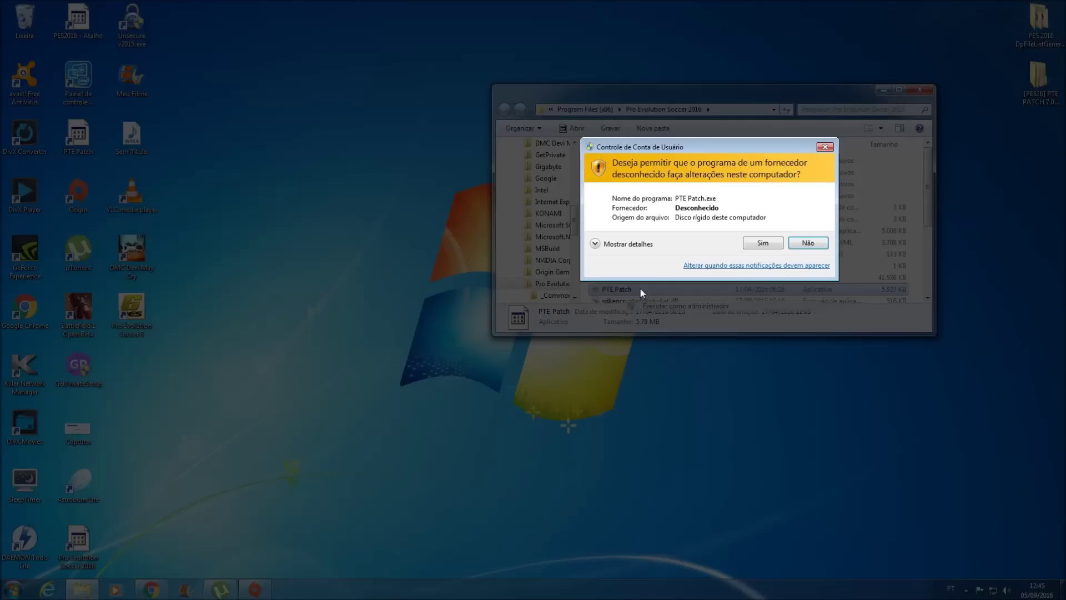
click(759, 241)
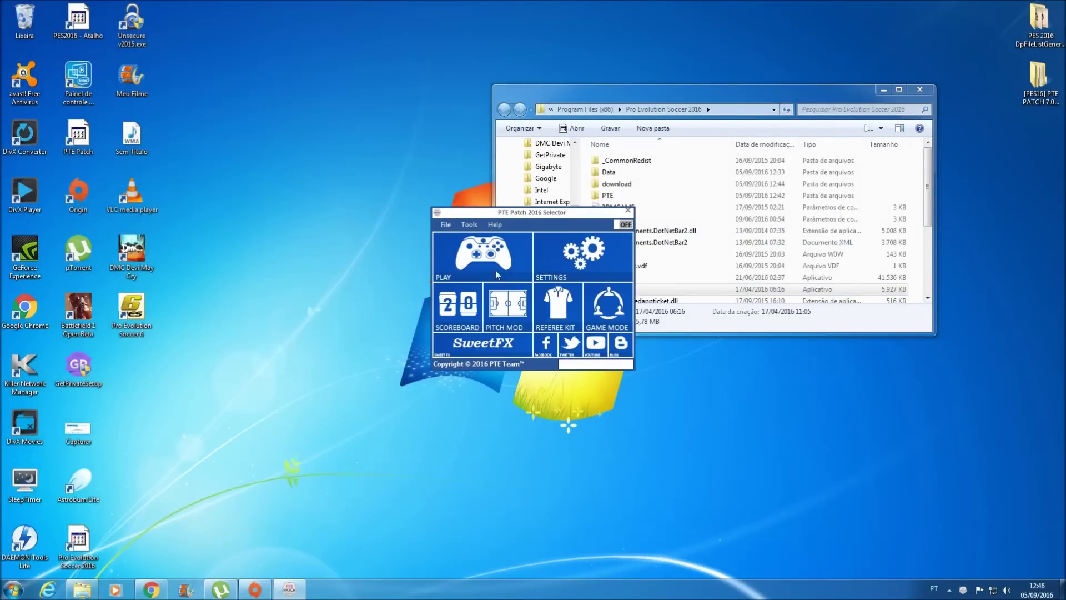
click(625, 225)
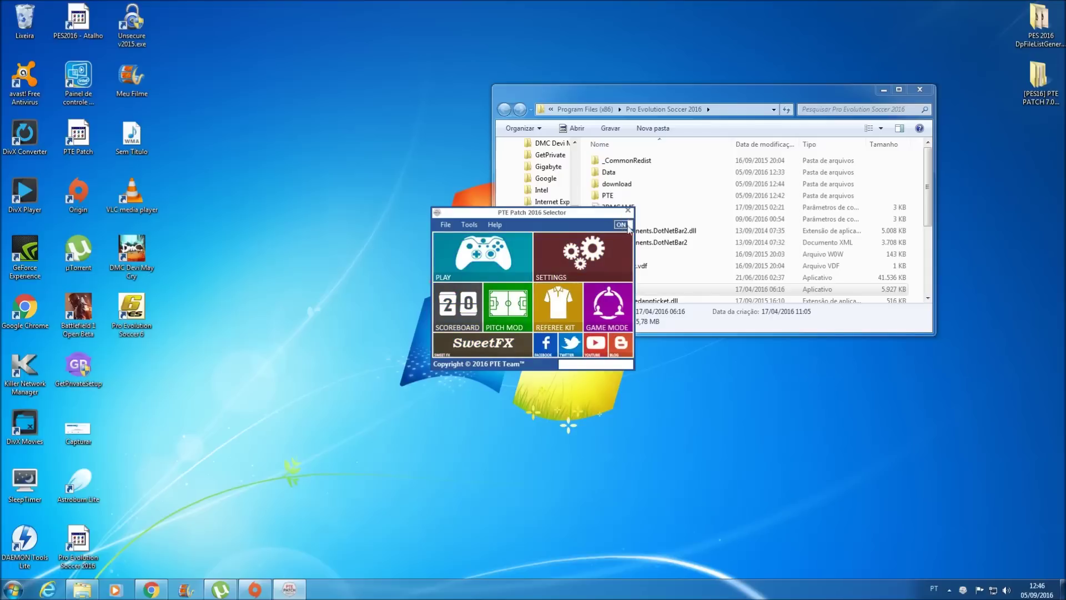
Save Copa del Rey (Not-Rep-Logo) as the scoreboard in the PTE selector and close the game folder window
click(459, 306)
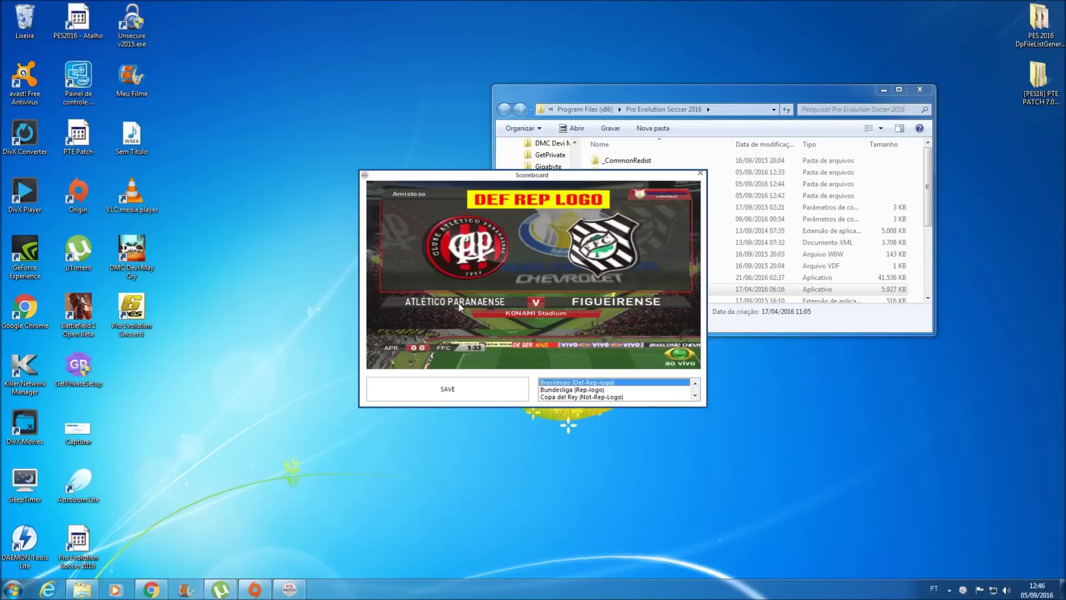
click(560, 390)
click(567, 397)
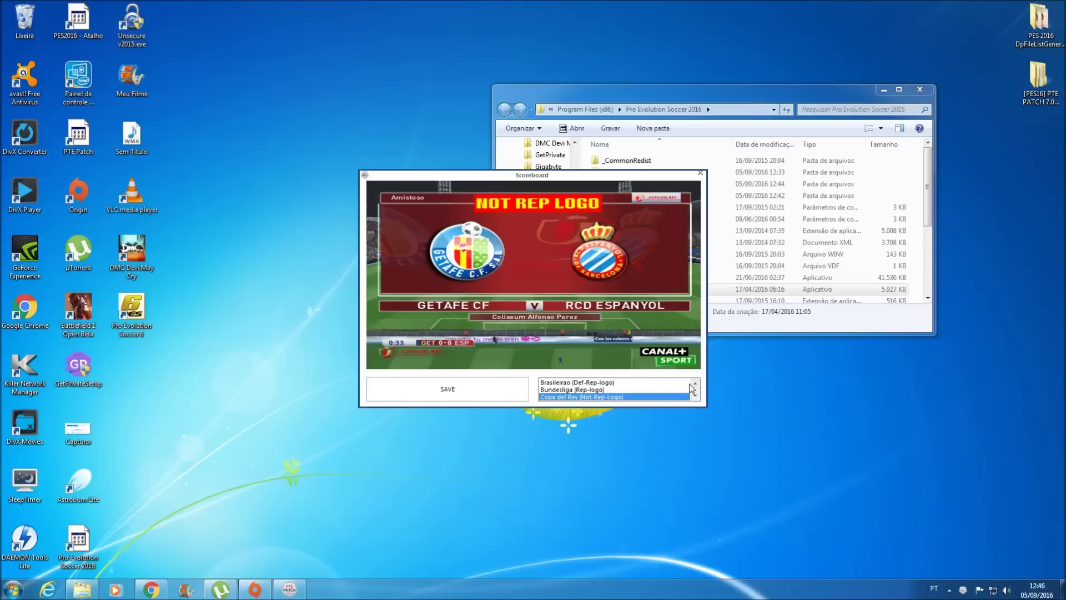
click(471, 384)
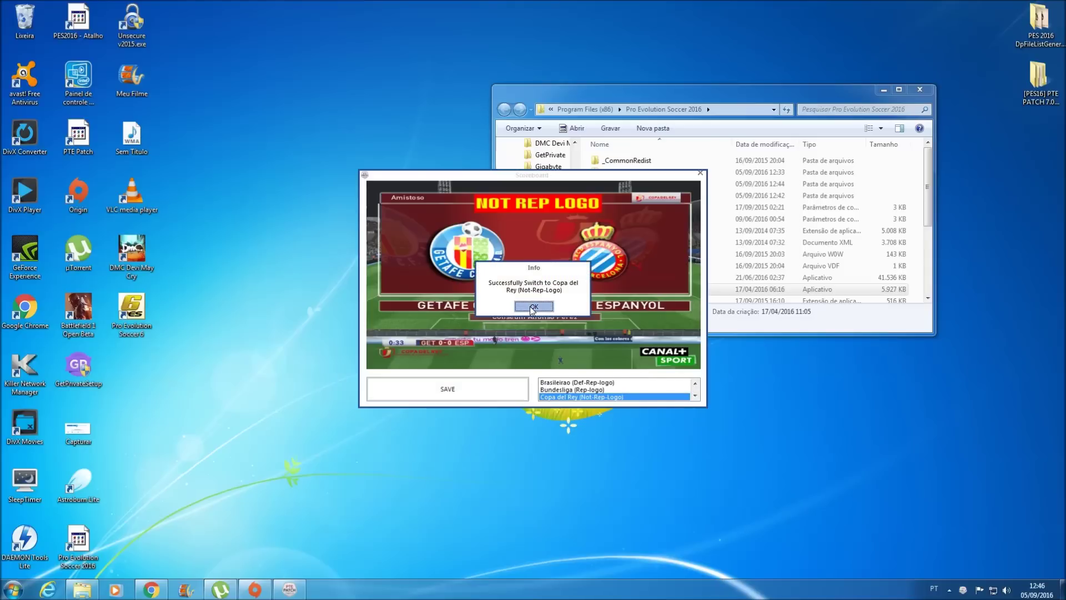
click(533, 307)
click(700, 173)
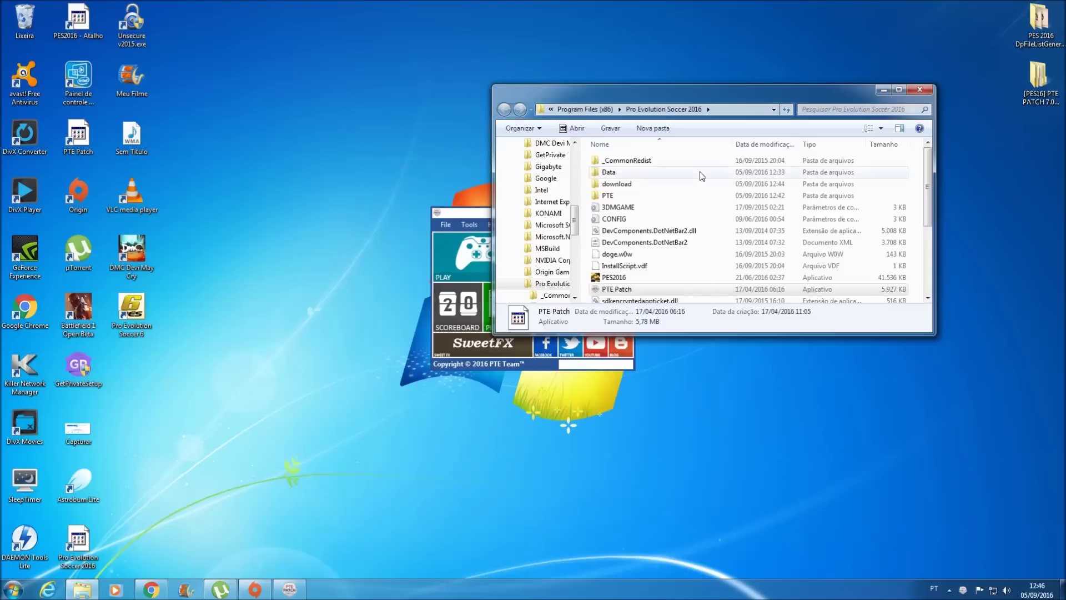
click(447, 212)
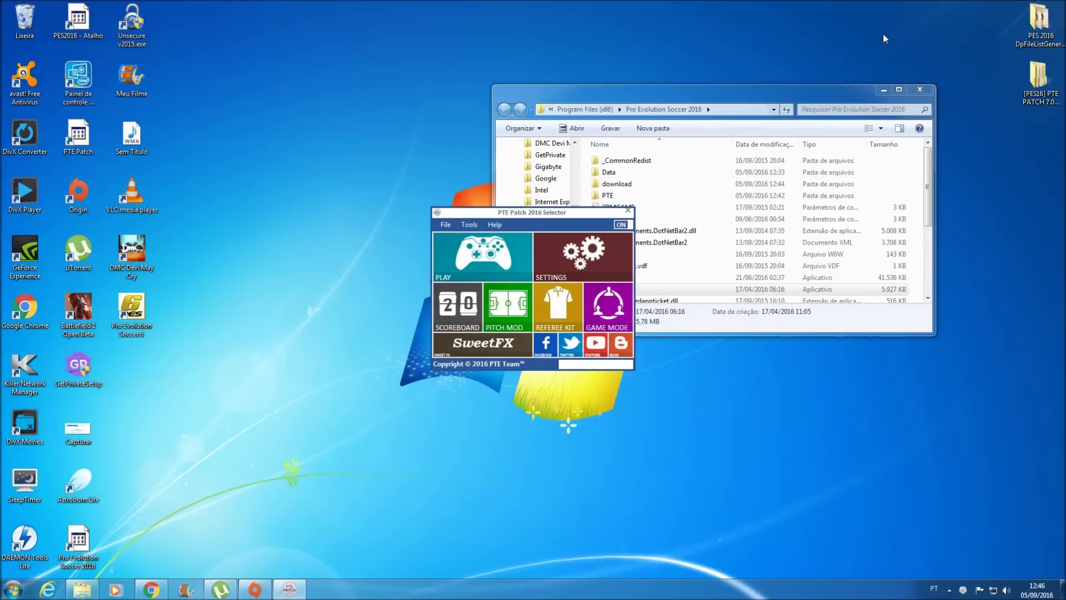
click(921, 92)
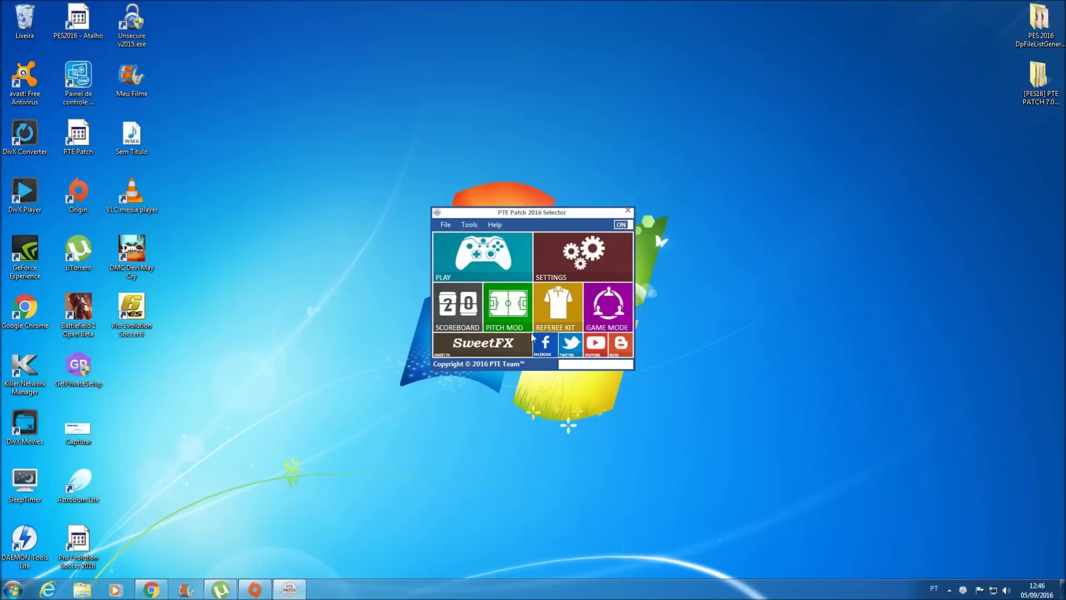
Preview the available pitch mods and save Fruits Mod by Fruits as the pitch
click(500, 304)
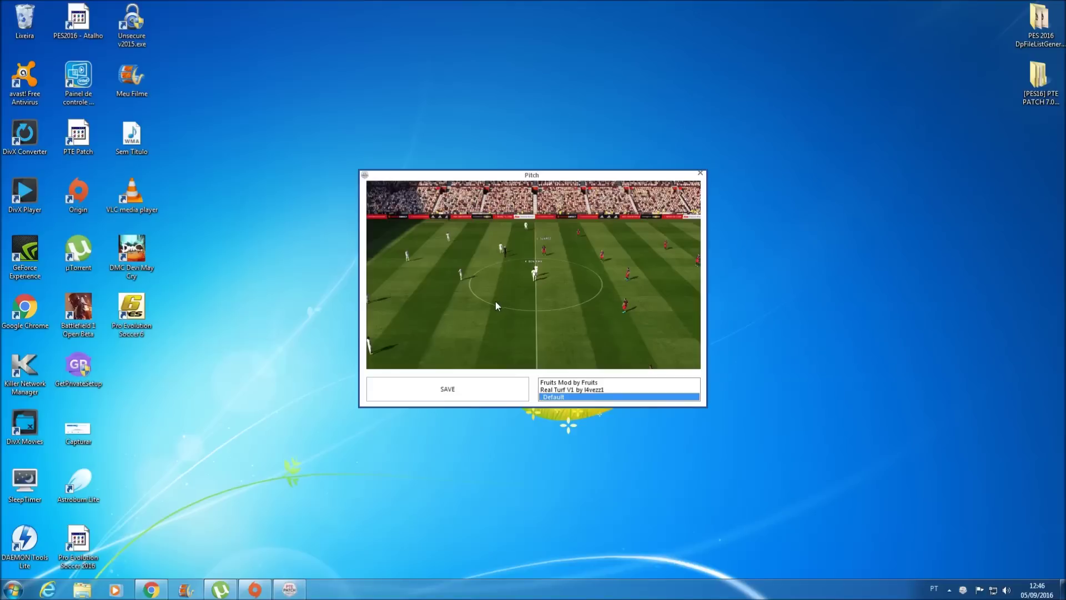
click(556, 382)
click(558, 389)
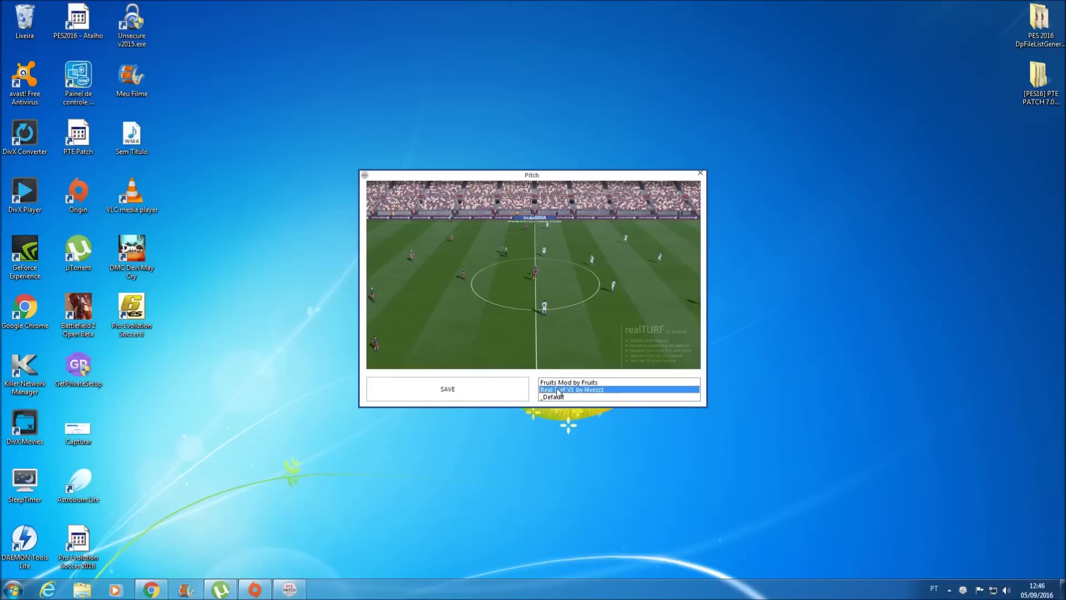
click(559, 397)
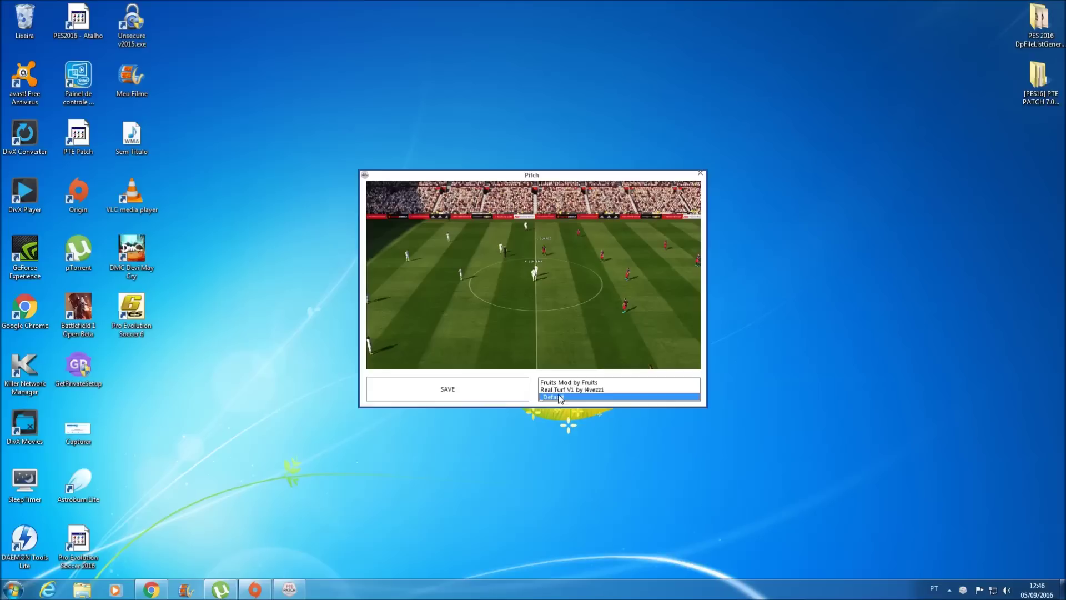
click(562, 382)
click(476, 391)
click(533, 307)
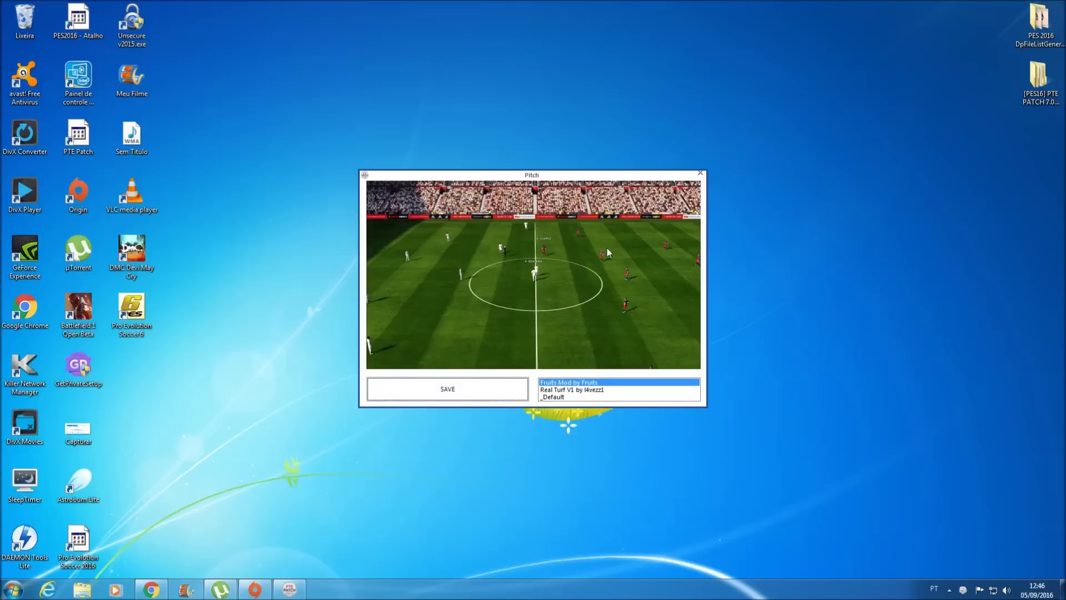
click(701, 172)
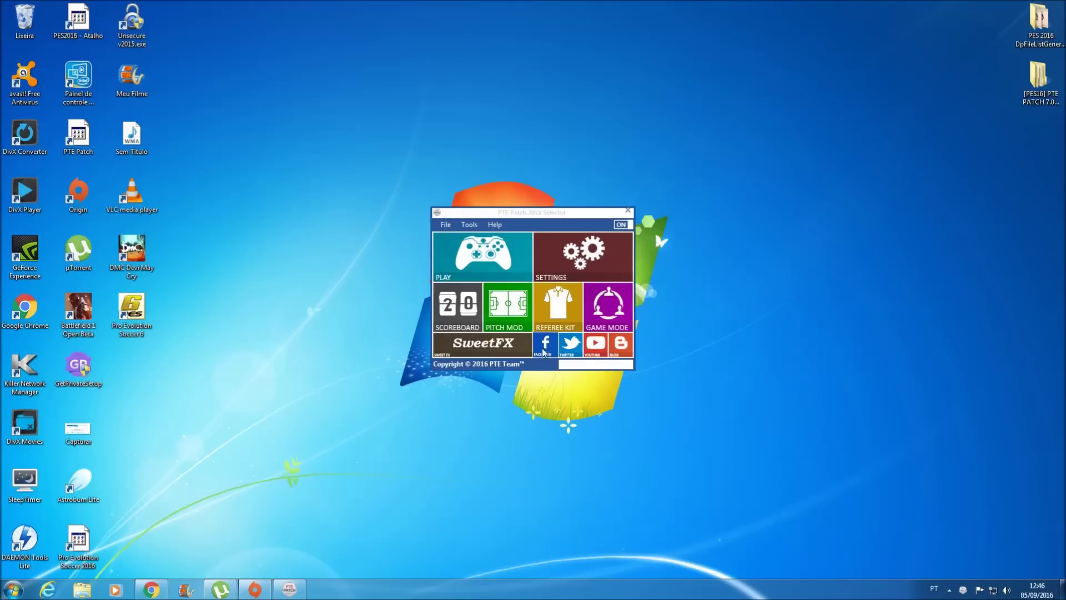
Preview the SweetFX presets and save Ultra HD by muske25 as the graphics preset
click(459, 348)
click(628, 388)
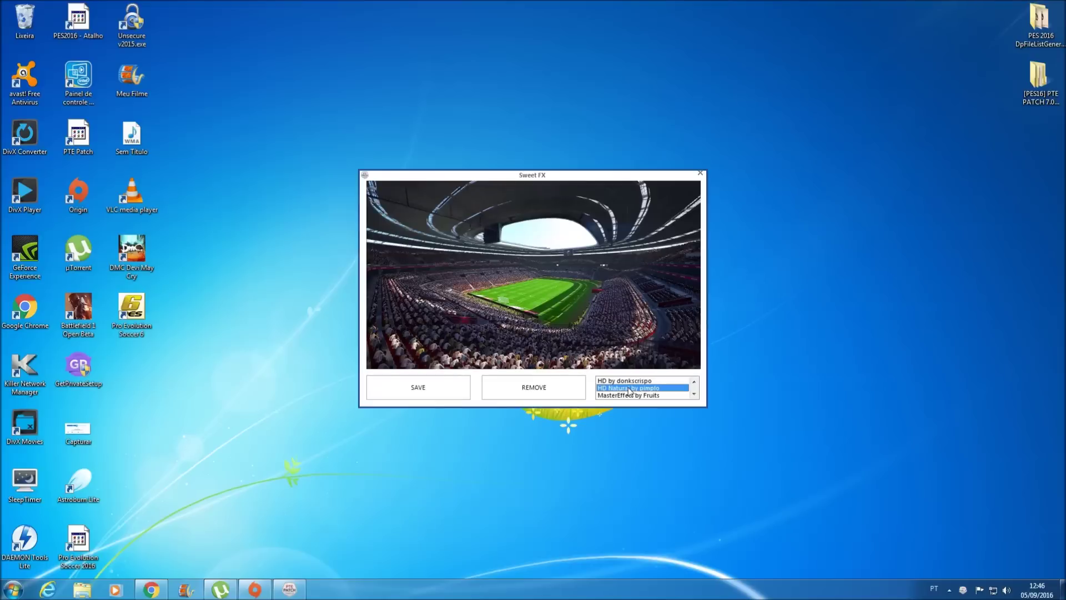
click(629, 395)
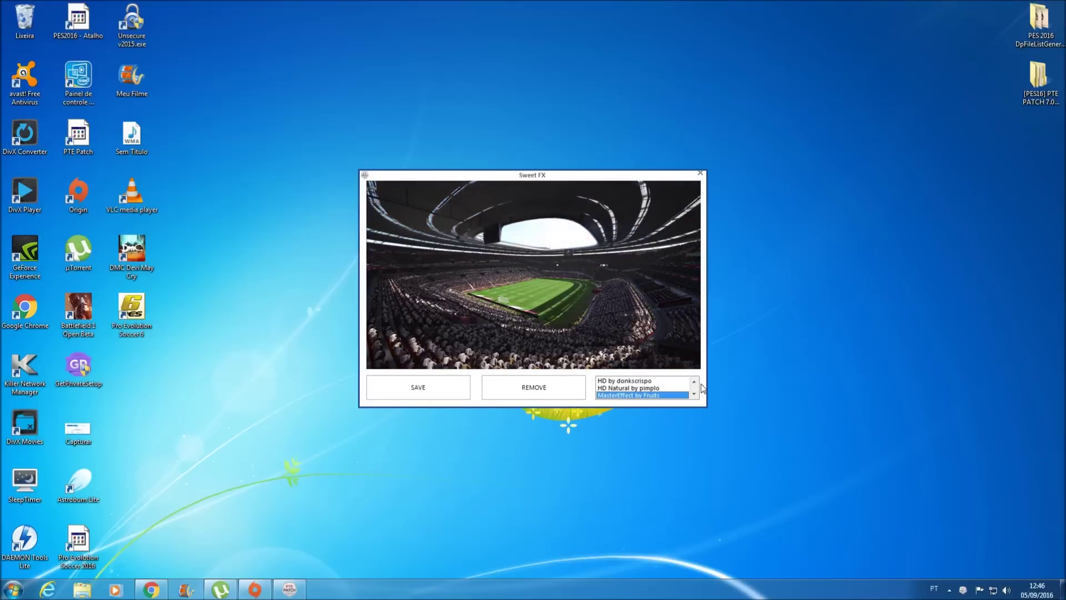
scroll(694, 392, down, 2)
click(647, 389)
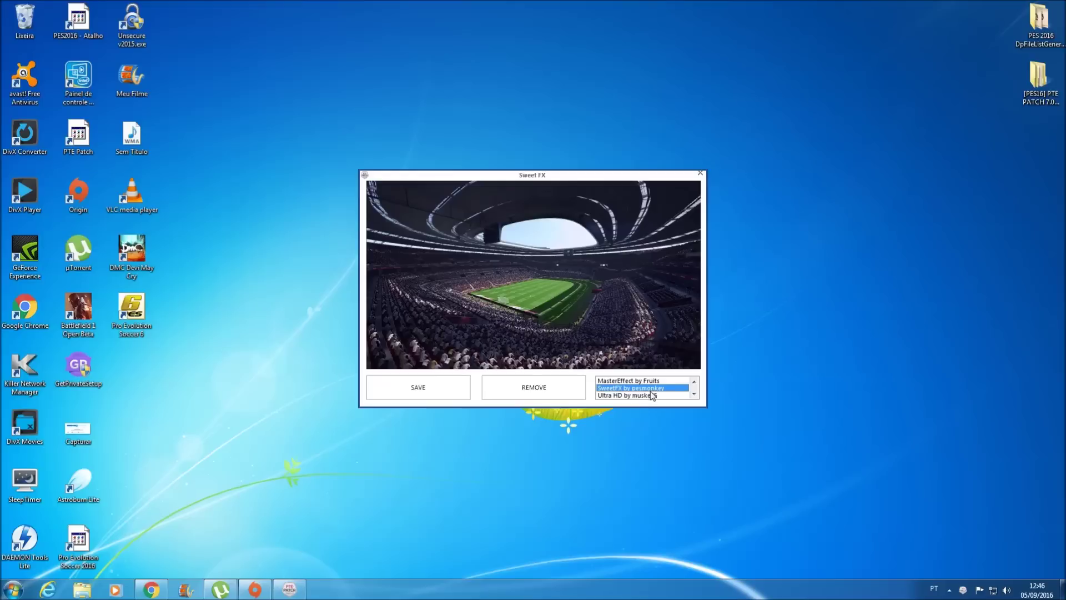
click(652, 395)
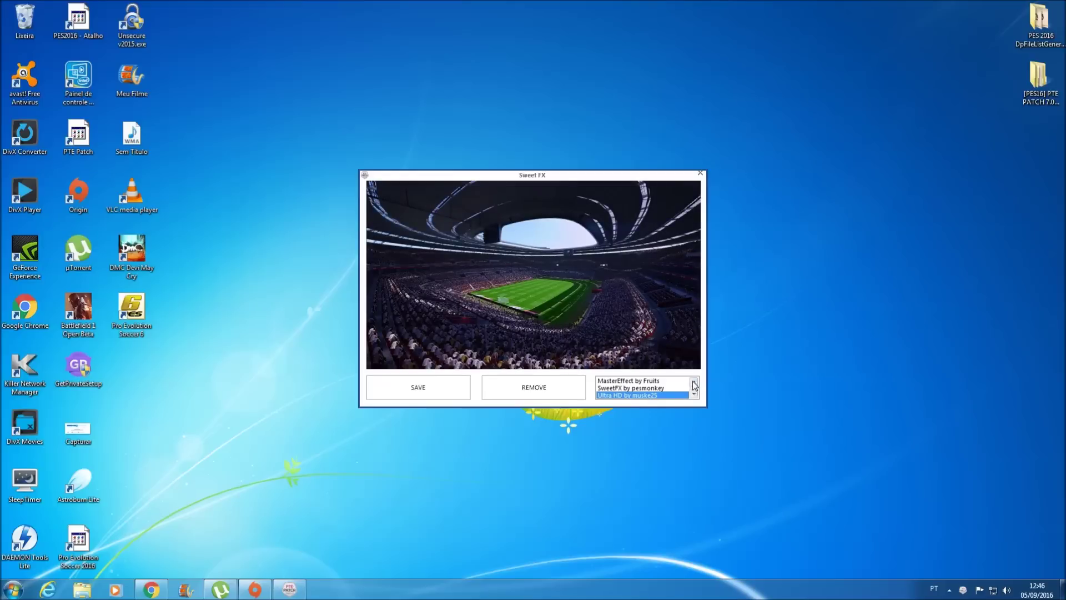
click(439, 387)
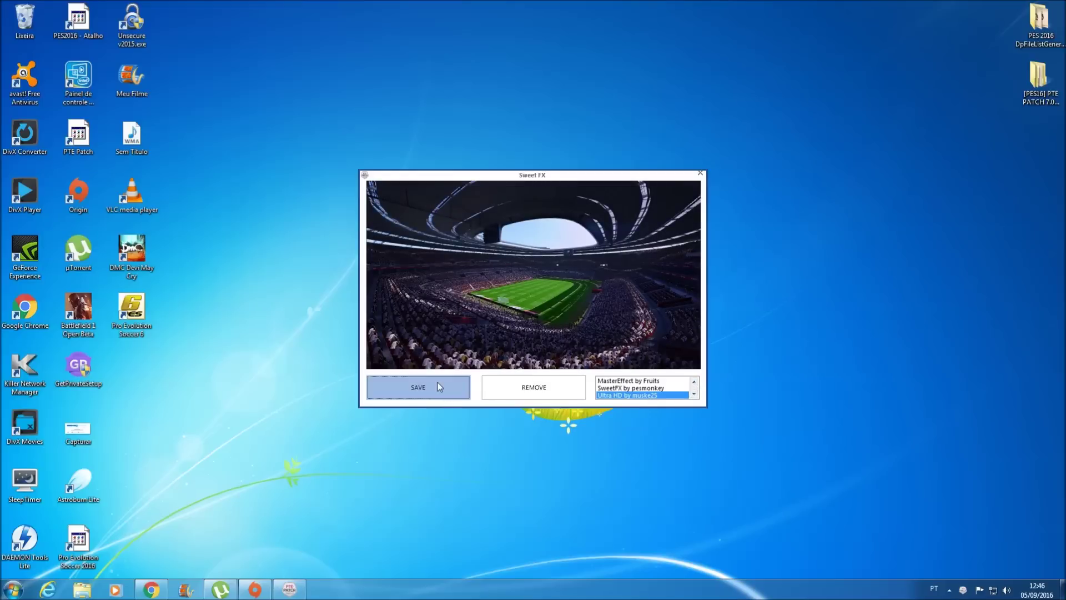
click(534, 306)
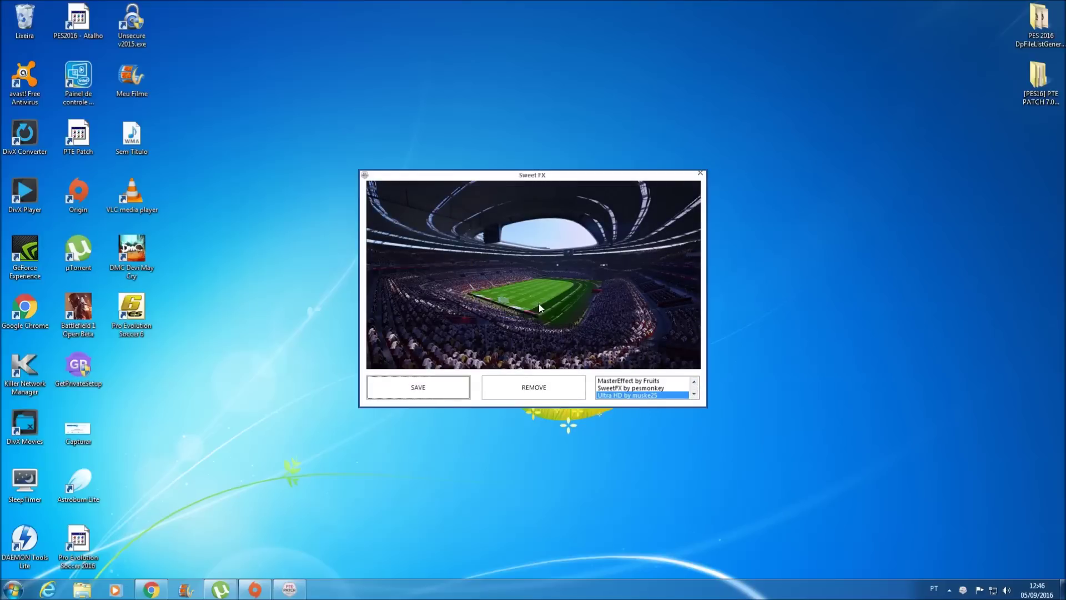
click(700, 173)
Save Eredivisie as the referee kit
click(556, 302)
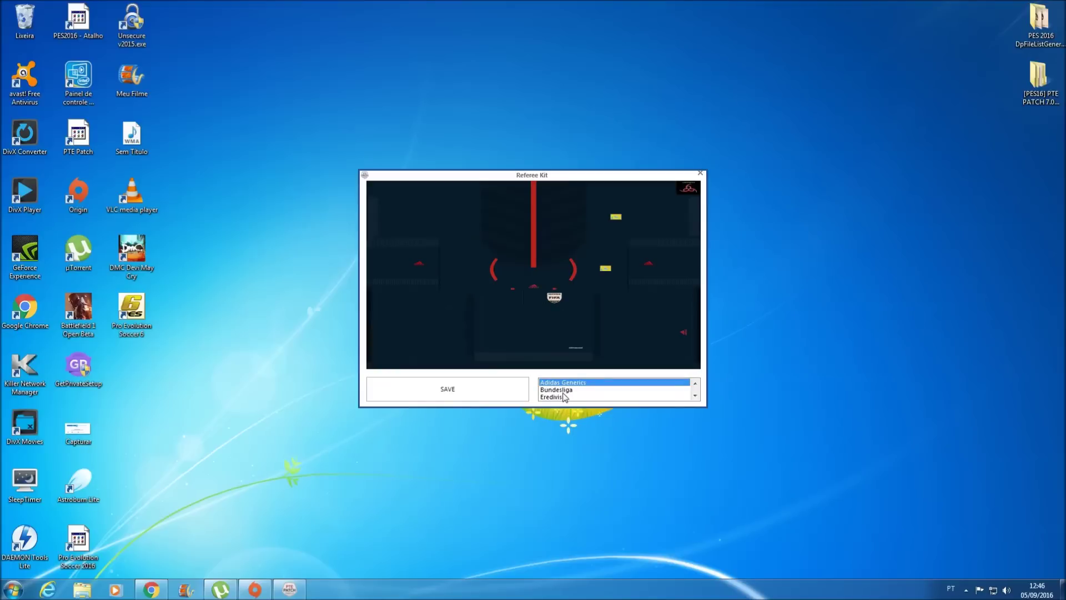
click(565, 396)
click(451, 390)
click(535, 307)
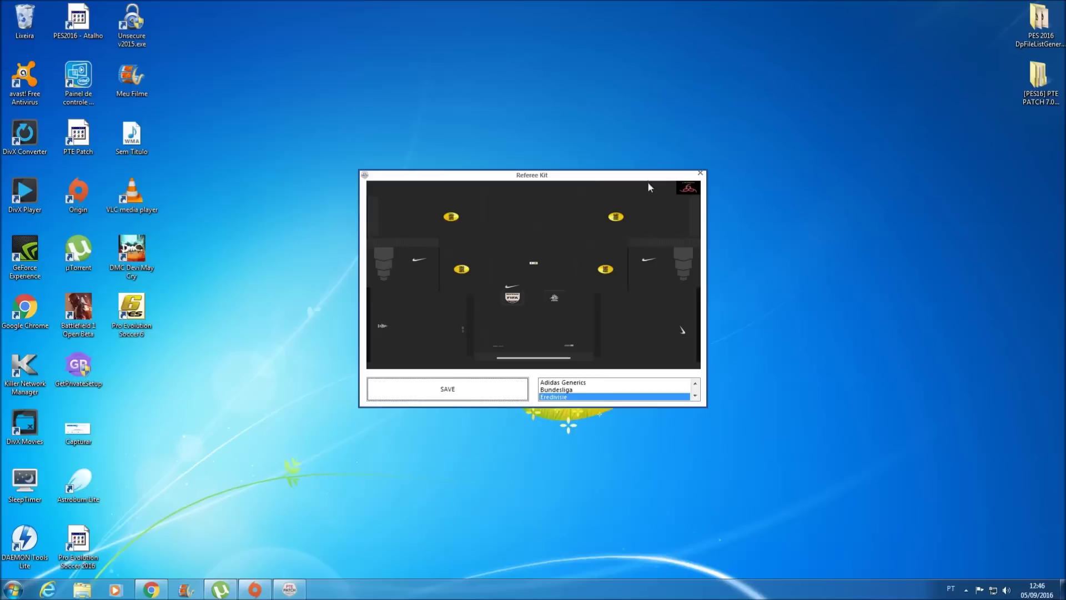
Close the referee kit window and review the game mode options, including the Online Default description
click(700, 172)
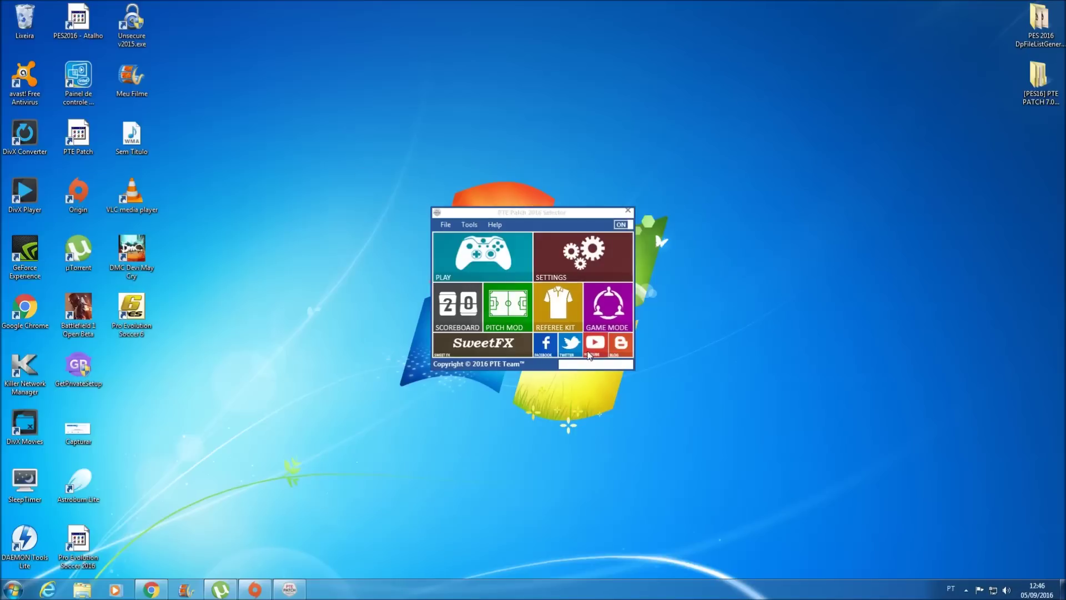
click(610, 315)
mouse_move(534, 277)
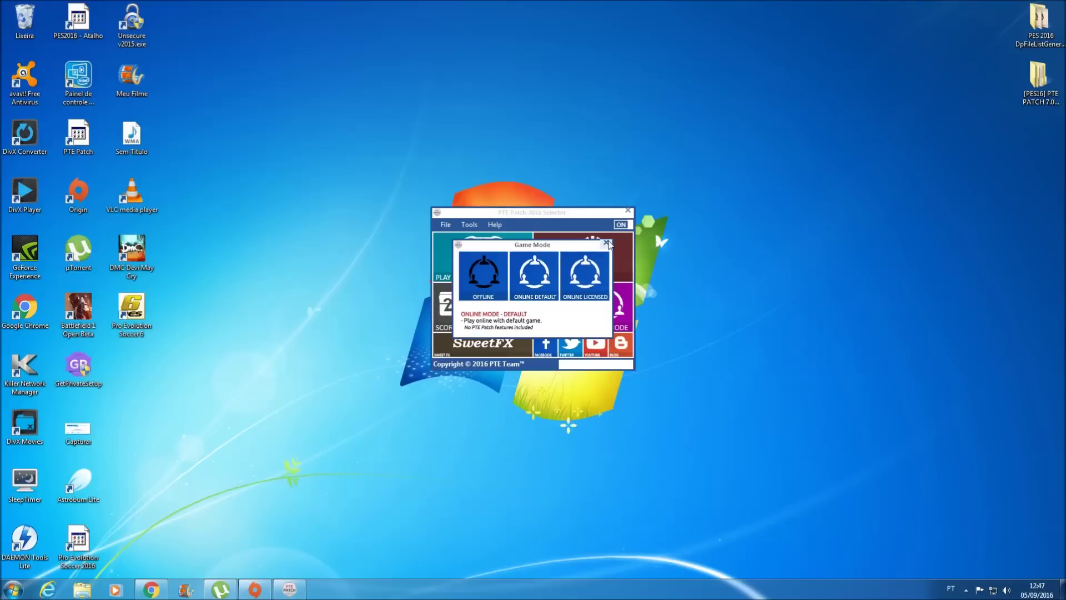
click(607, 243)
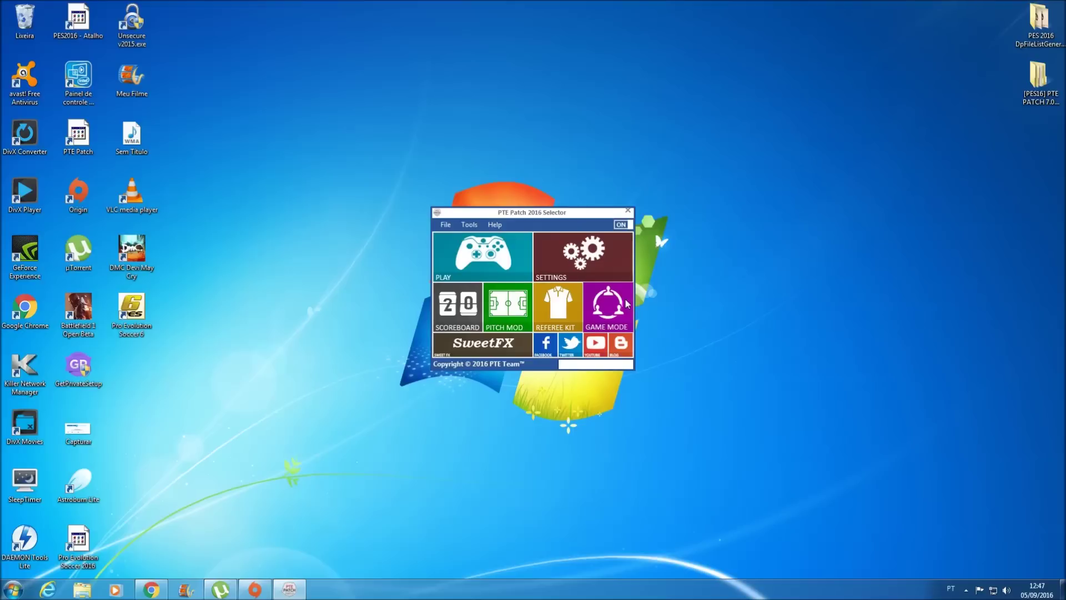
Check the game's display settings, then close them and exit the PTE selector
click(572, 256)
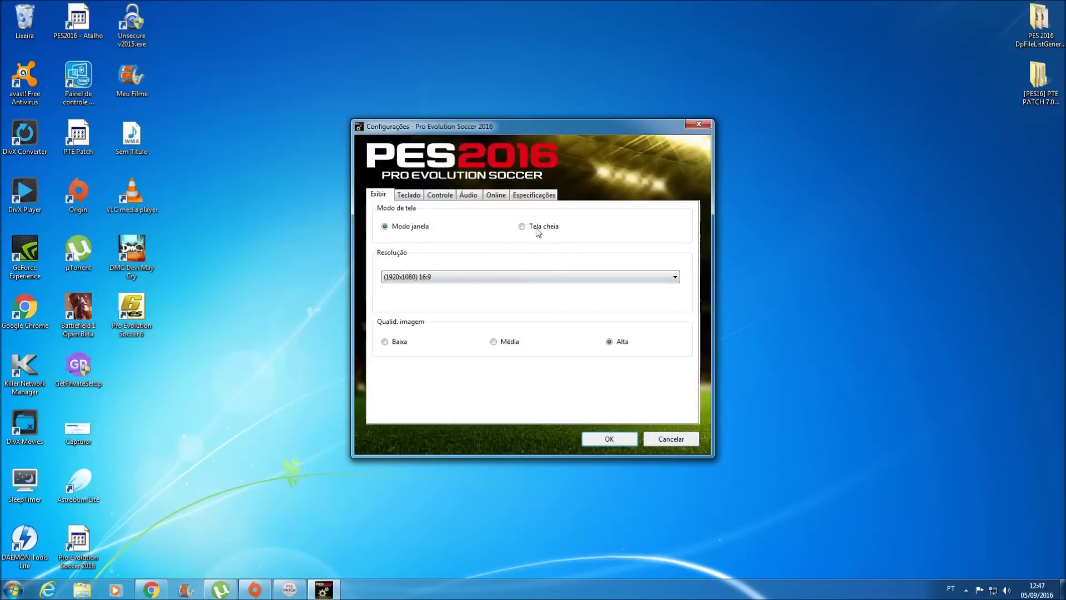
click(698, 123)
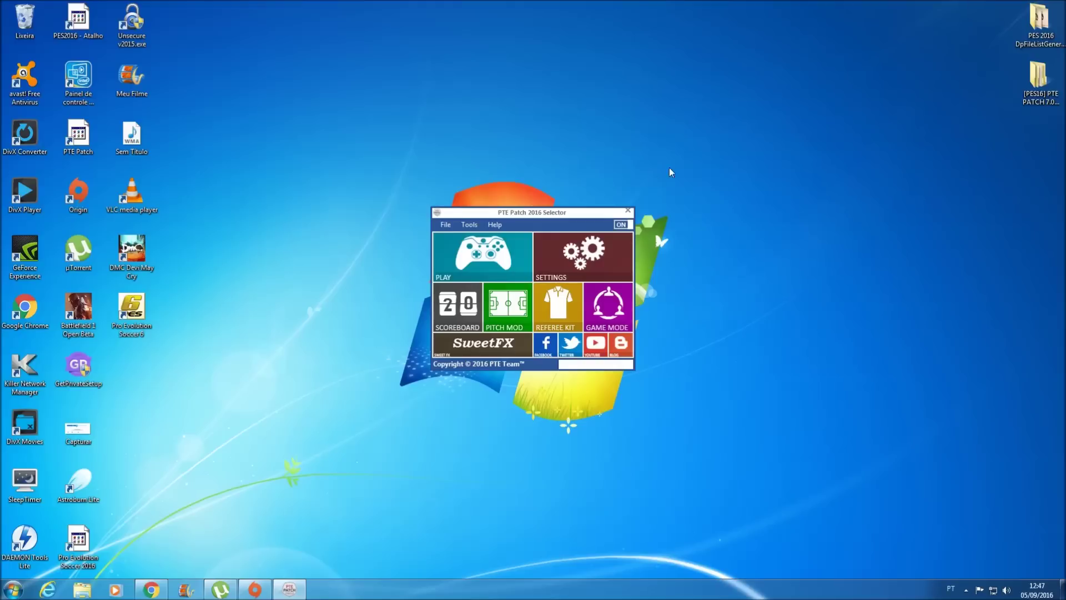
click(627, 210)
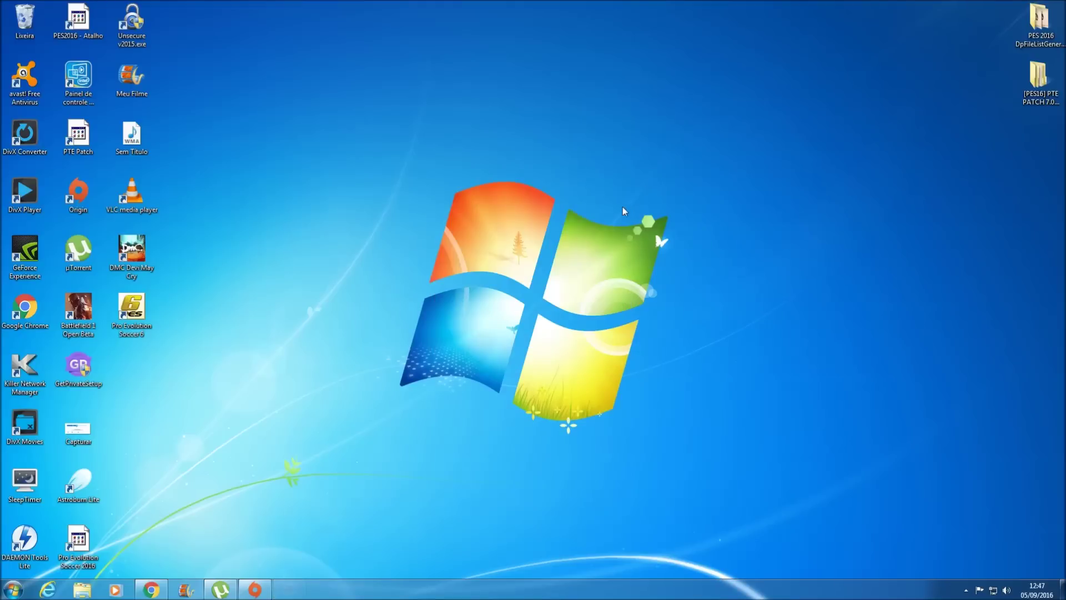
Launch the game from the PES2016 desktop shortcut with administrator rights and allow it to make changes
right_click(68, 20)
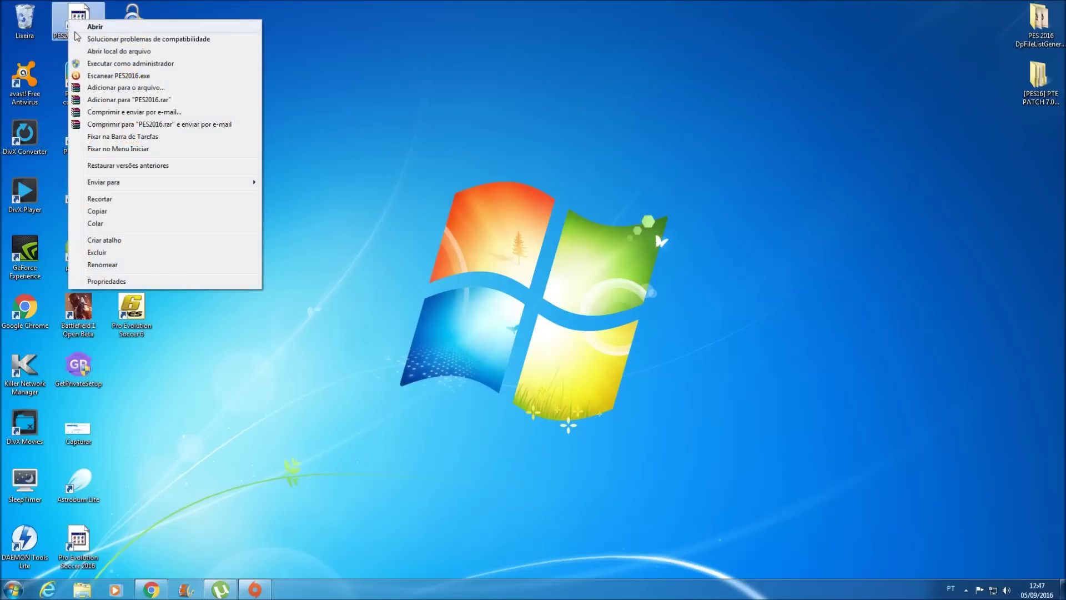
click(114, 65)
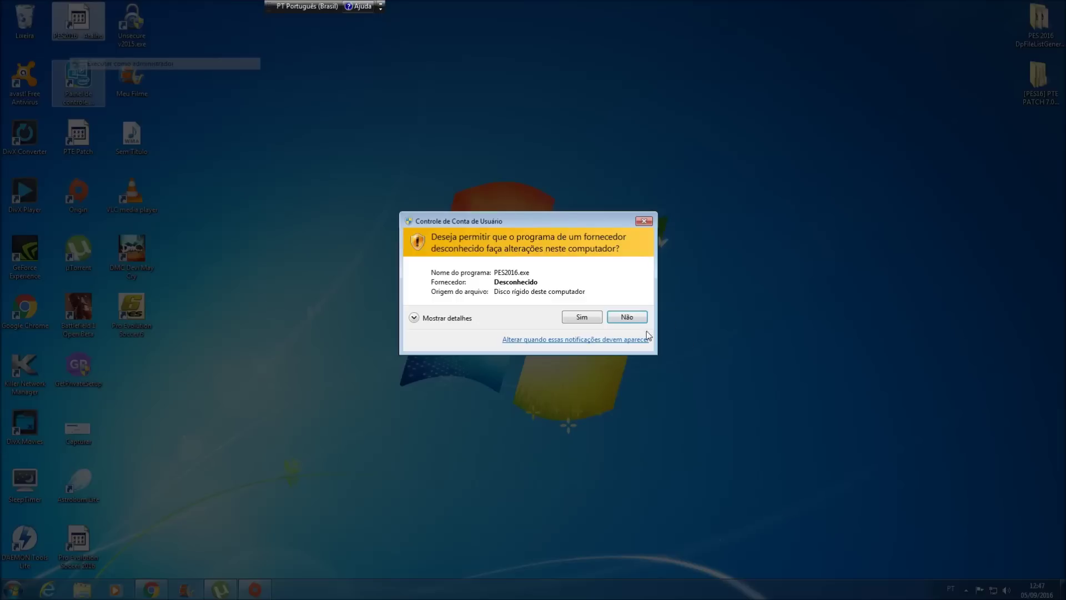
click(582, 317)
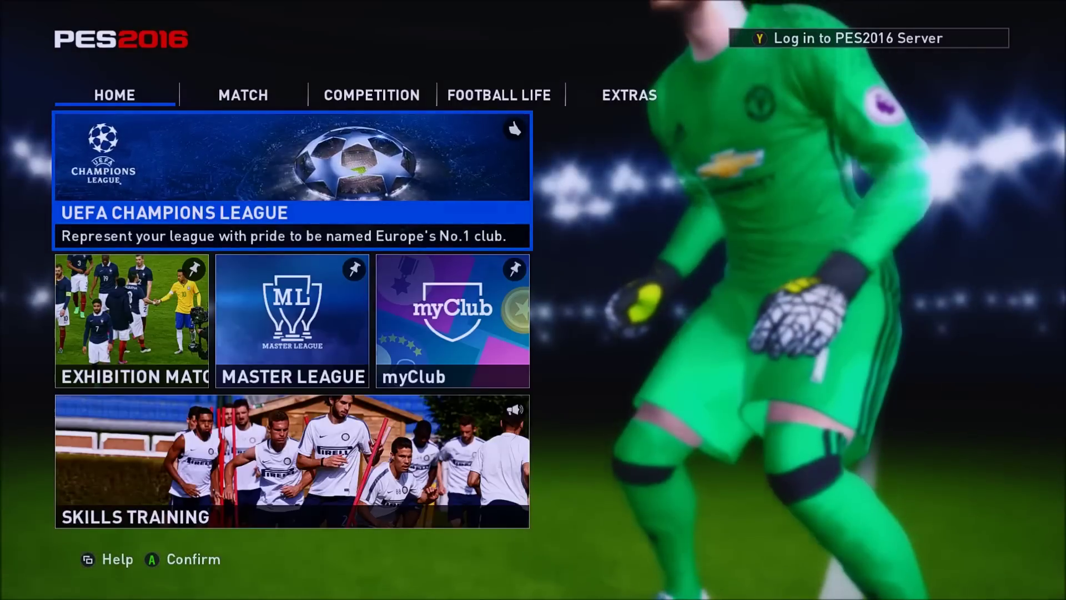
Set up a new exhibition match using Clubs/National Teams and proceed to the team selection
click(292, 320)
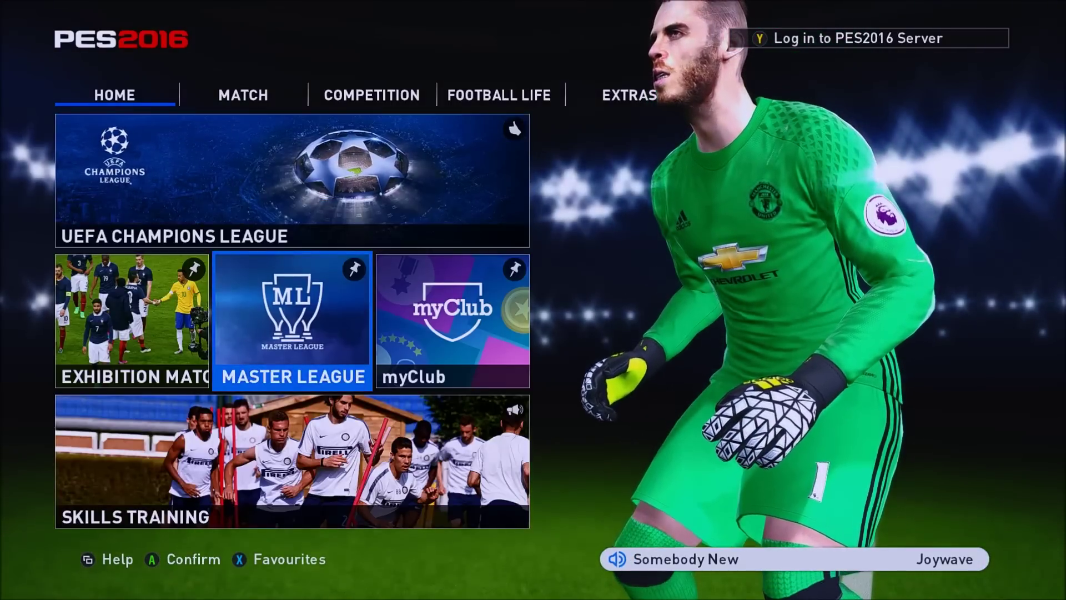
click(132, 321)
key(Return)
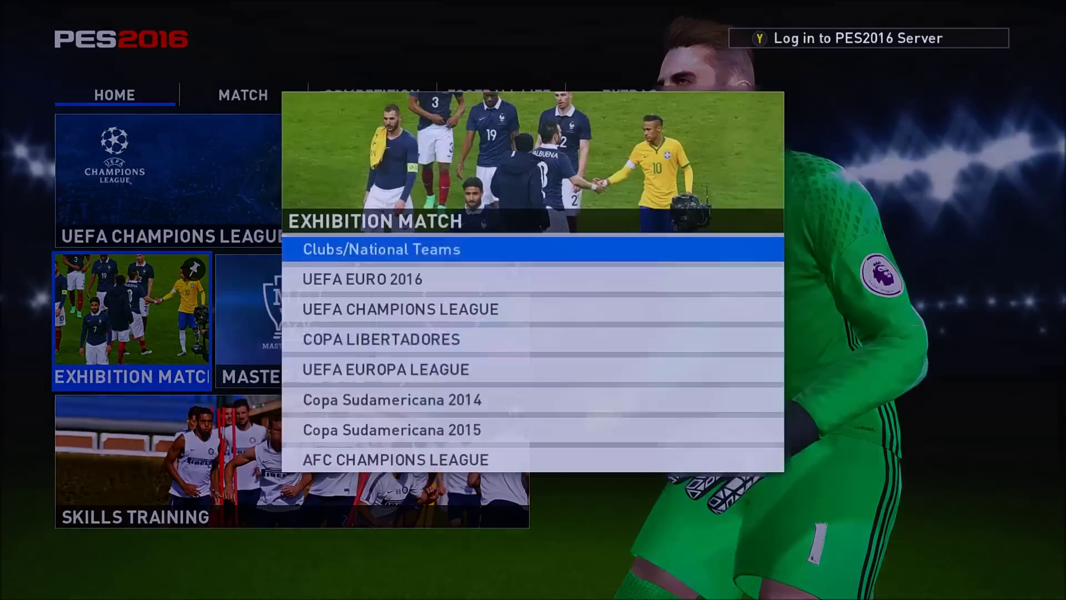
key(Return)
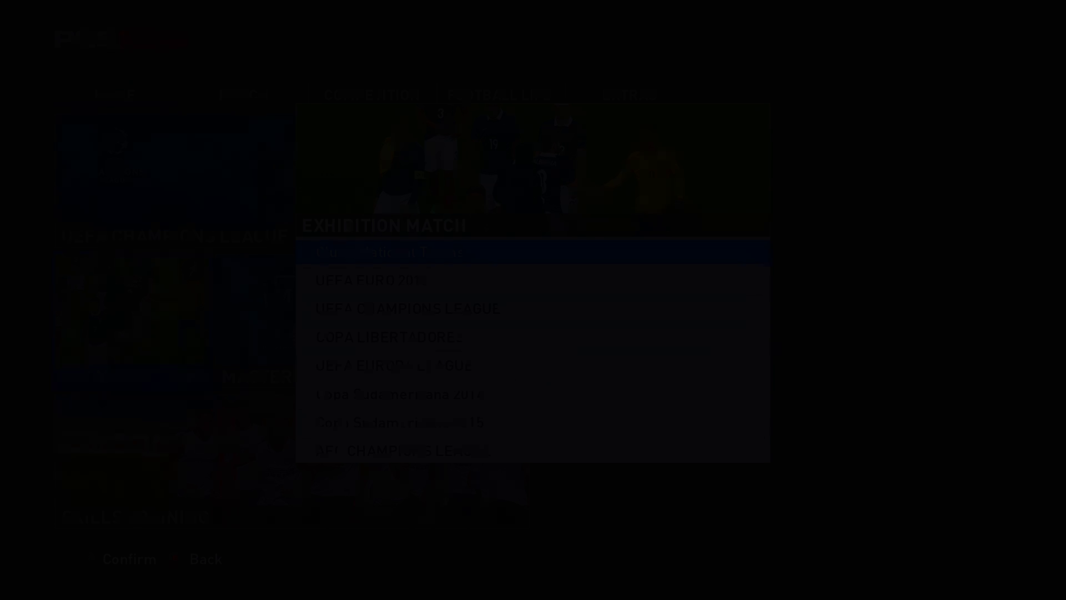
key(Return)
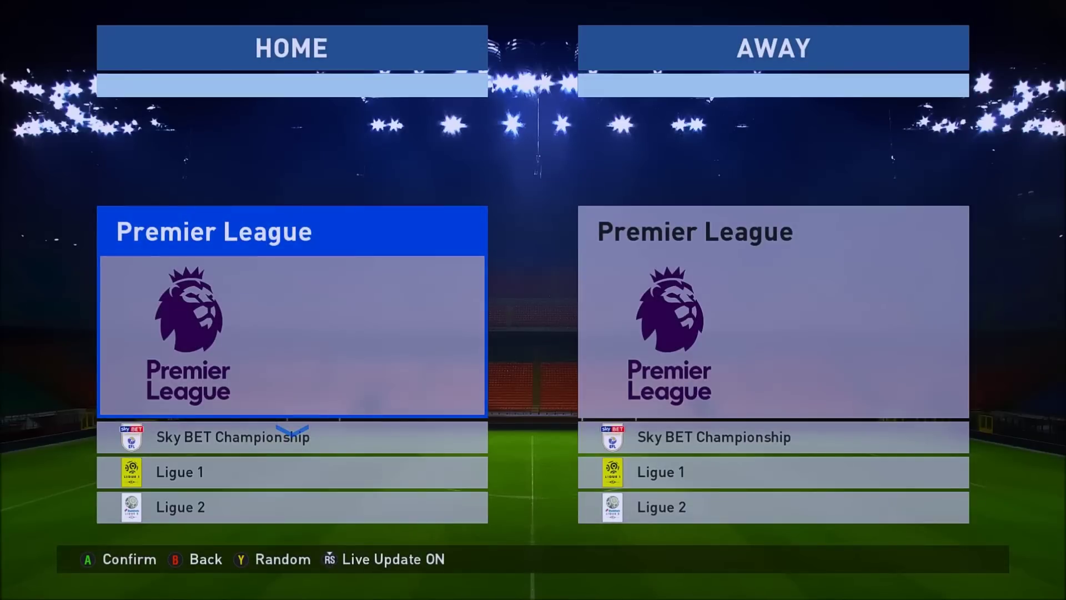
Choose Manchester United as the home team and Arsenal as the away team, both from the Premier League
key(Return)
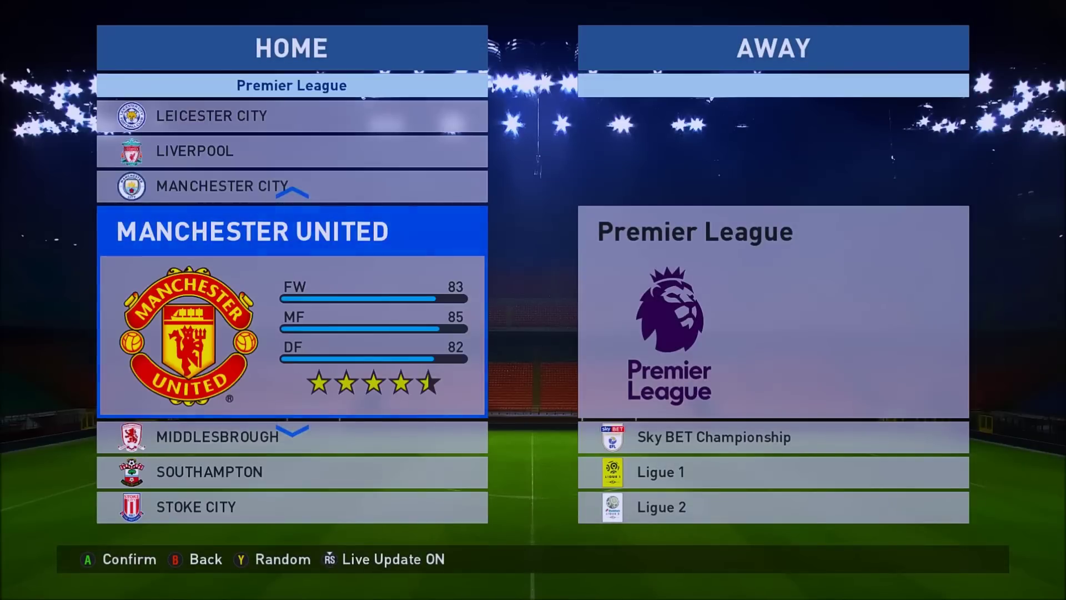
key(Return)
key(Return)
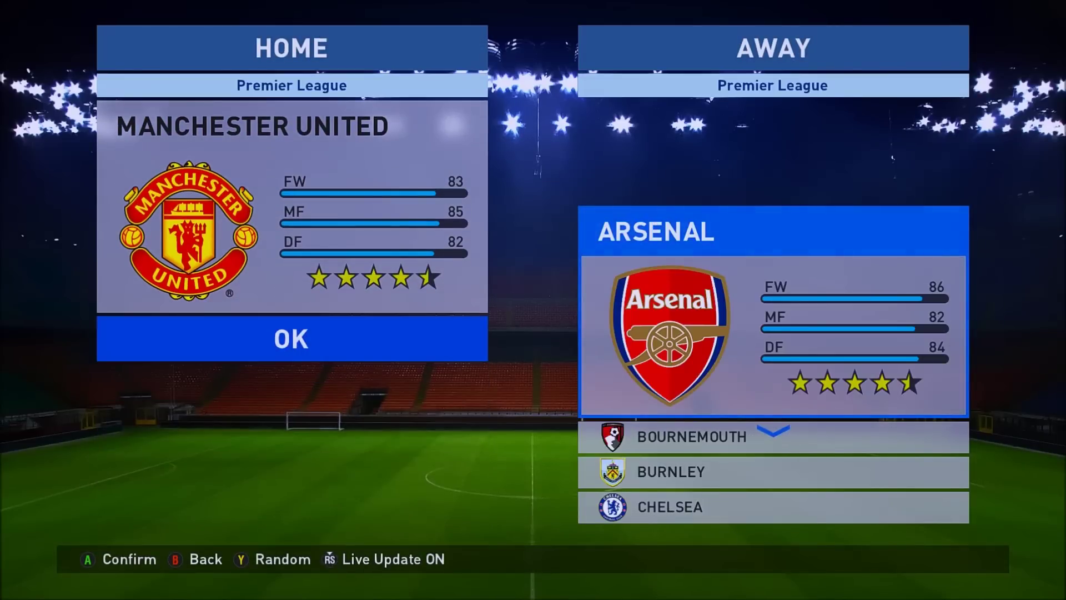
key(Return)
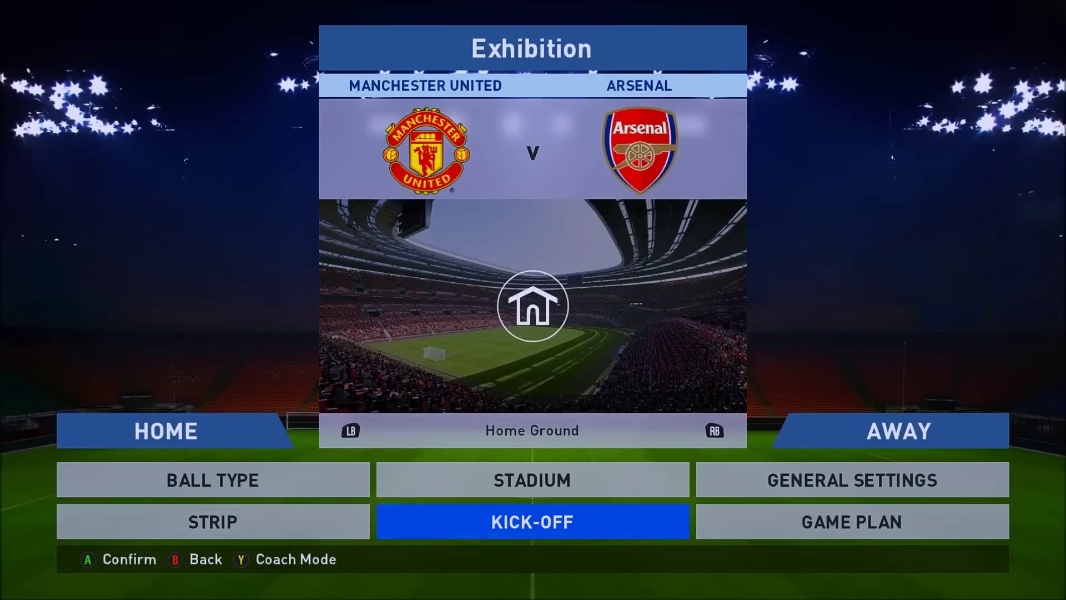
Browse all the ball types available for the exhibition match and return to the match setup
key(Left)
key(Up)
key(Return)
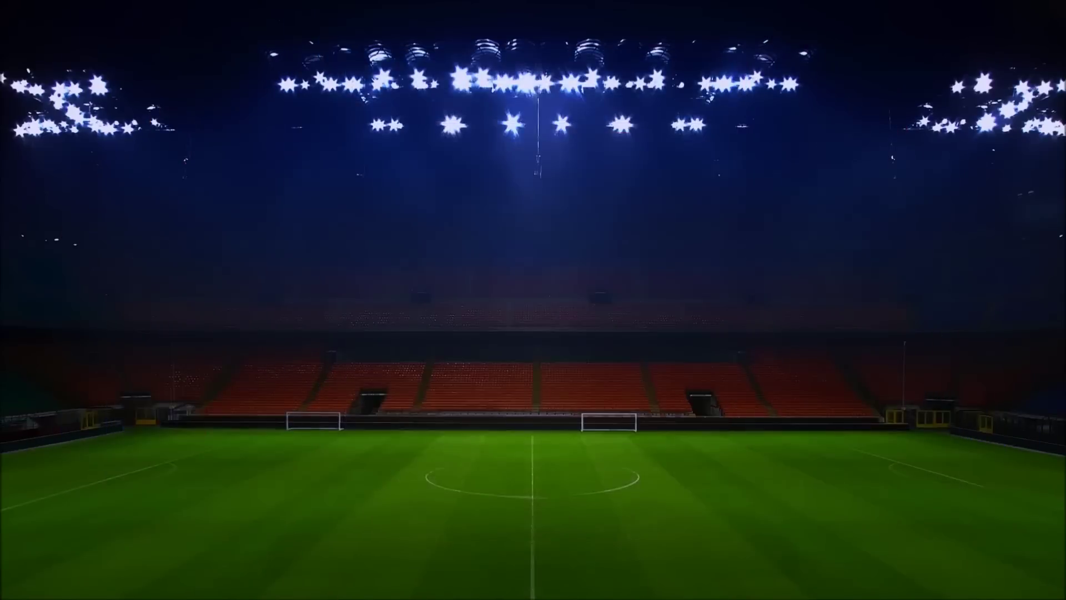
key(Right)
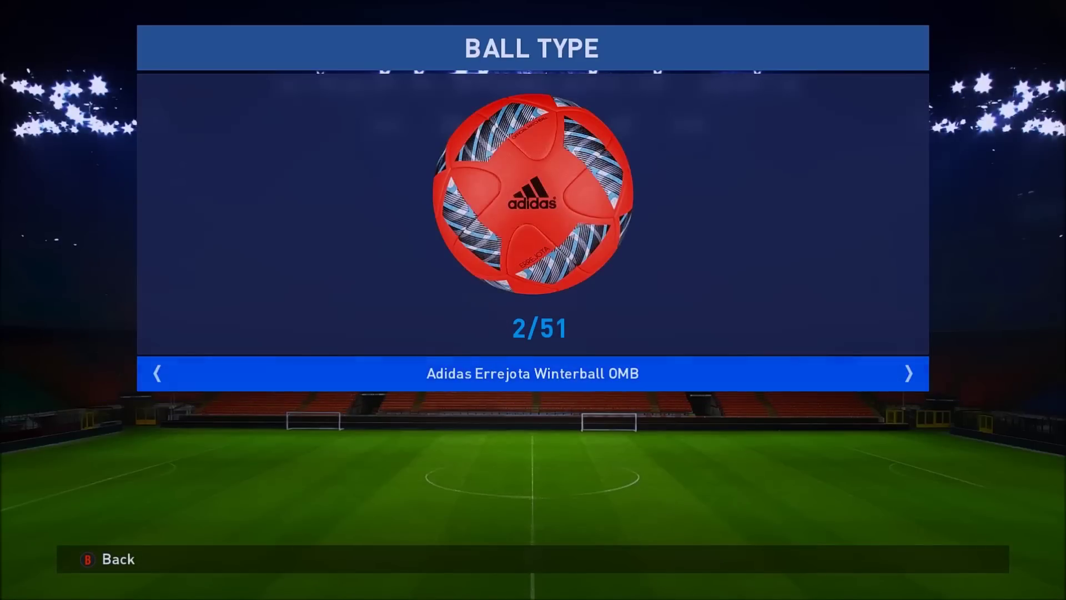
key(Right)
key(Right)
key(Right)
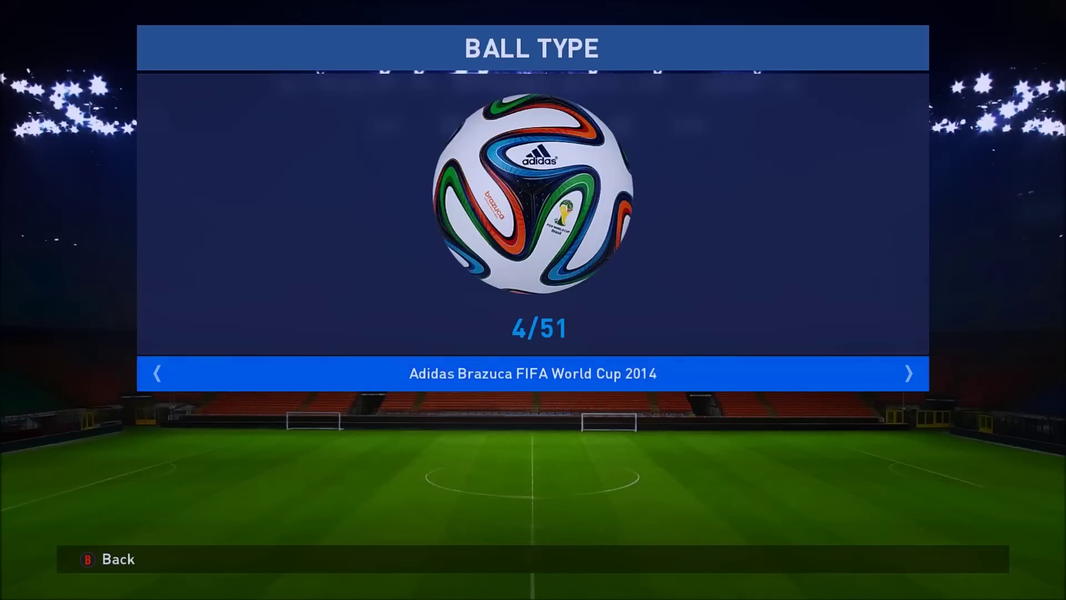
key(Right)
key(Right)
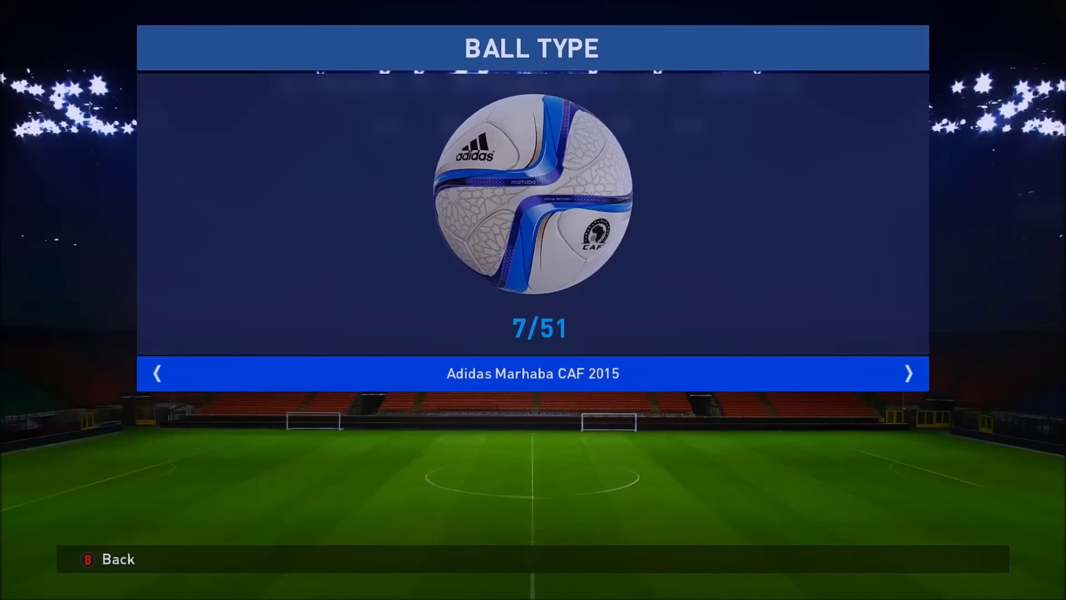
key(Right)
key(Right)
key(Right)
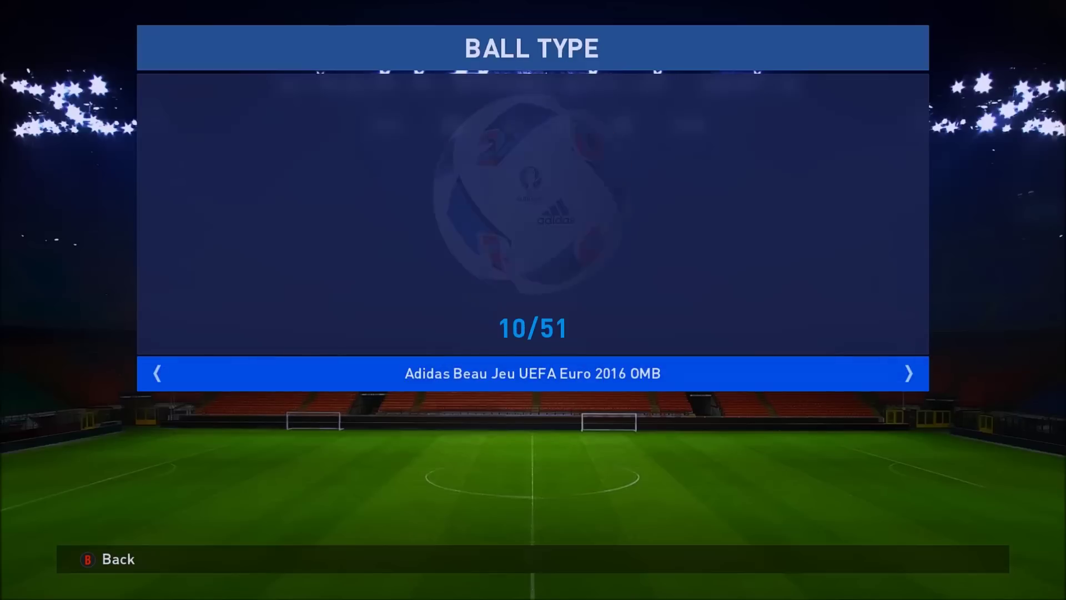
key(Right)
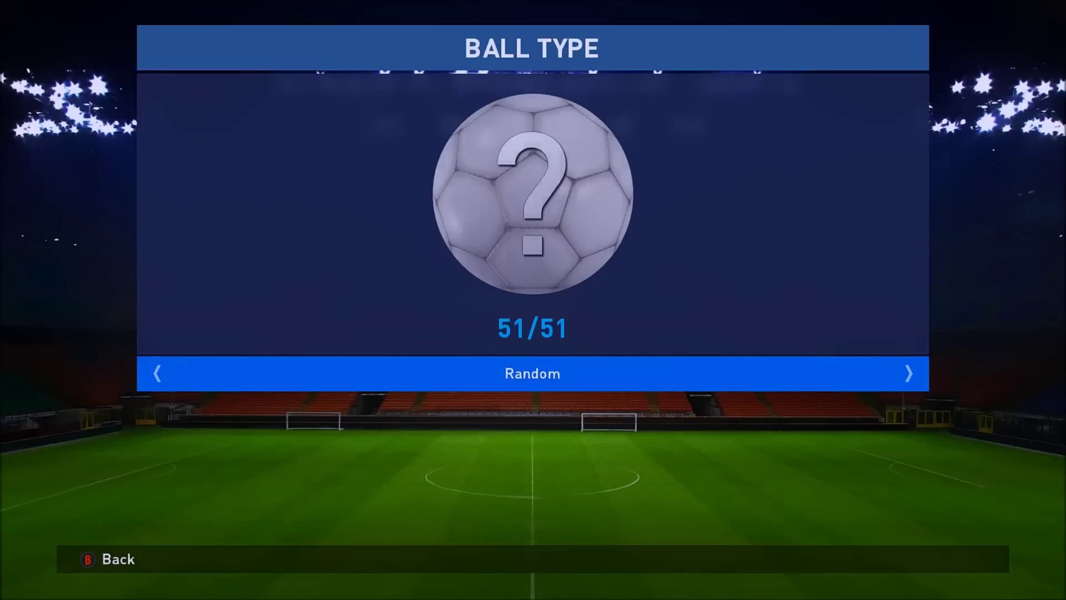
key(Right)
key(Return)
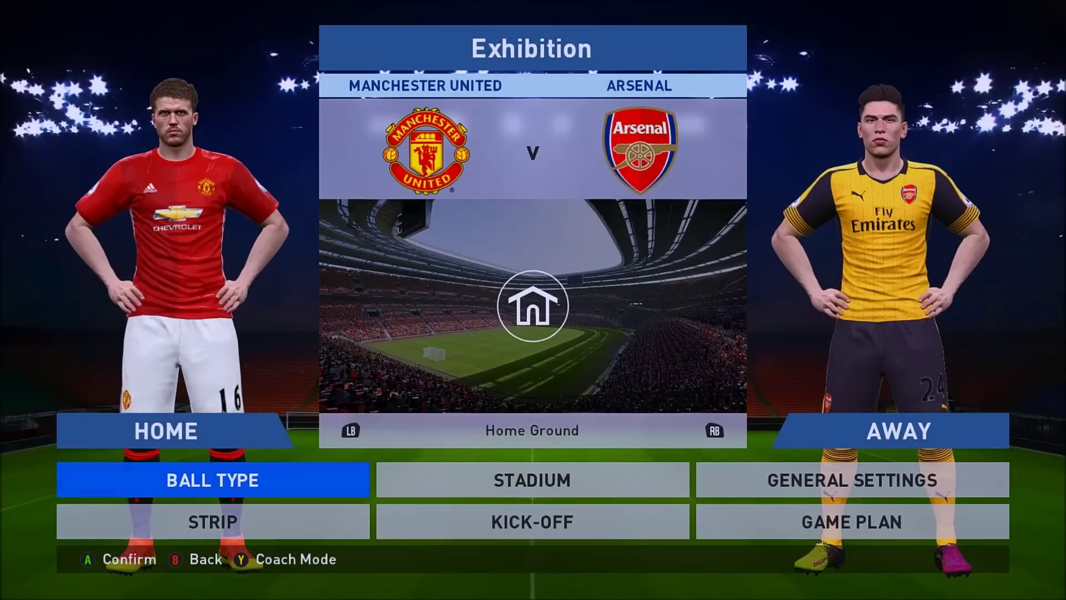
Open the strip selection for the Manchester United v Arsenal match
key(Down)
key(Return)
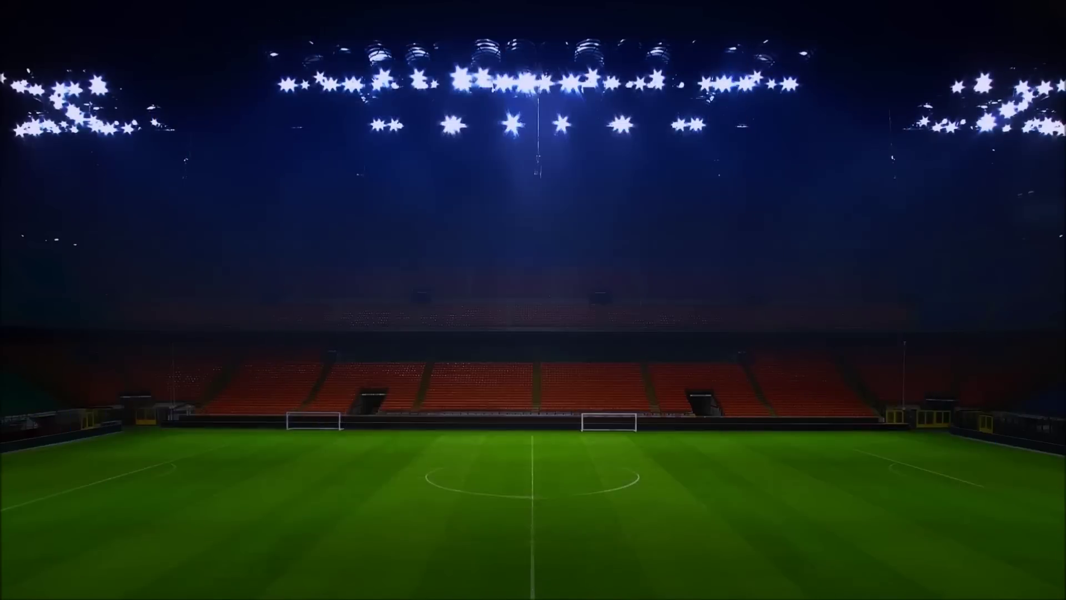